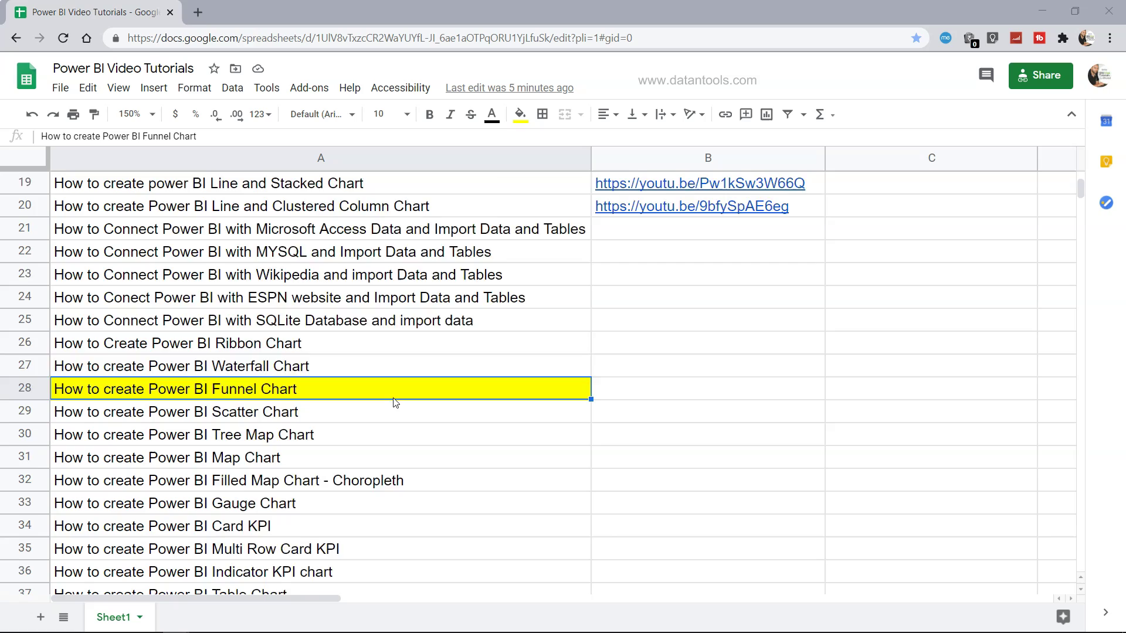
# - Switch over to the Power BI Desktop report showing the Funnel Chart page
pyautogui.scroll(-5, 395, 402)
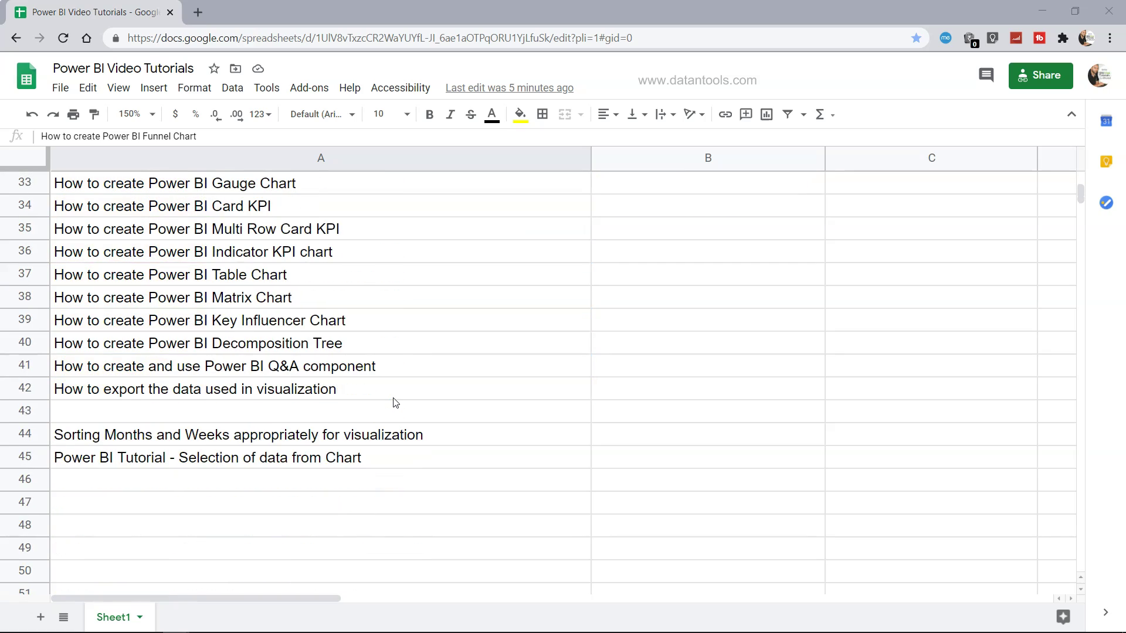
pyautogui.scroll(11, 395, 403)
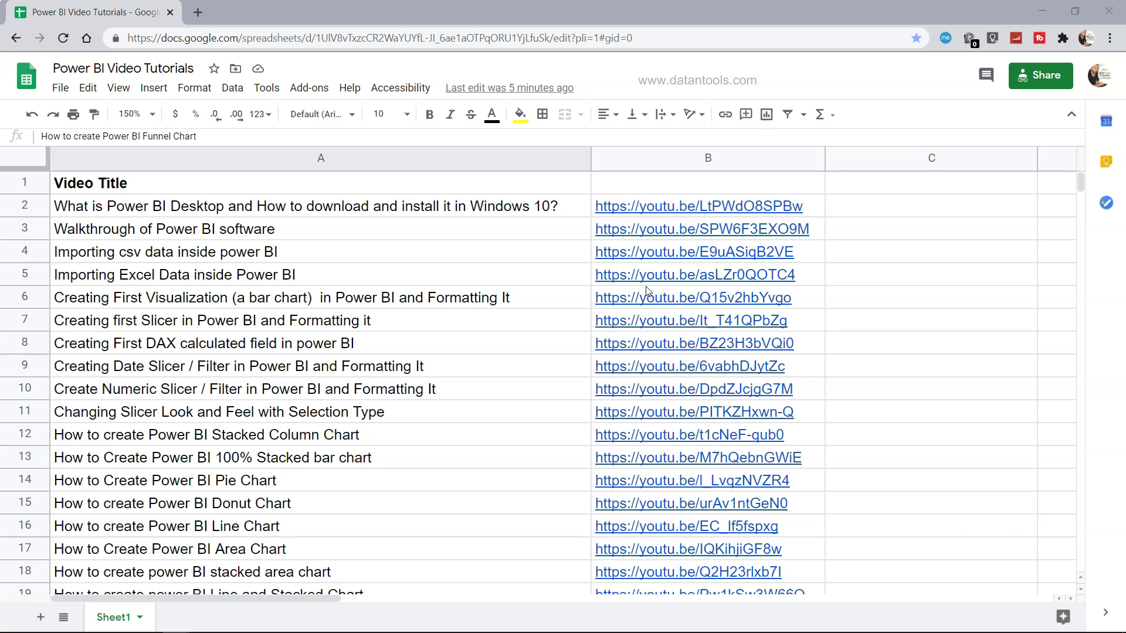
pyautogui.scroll(-5, 497, 475)
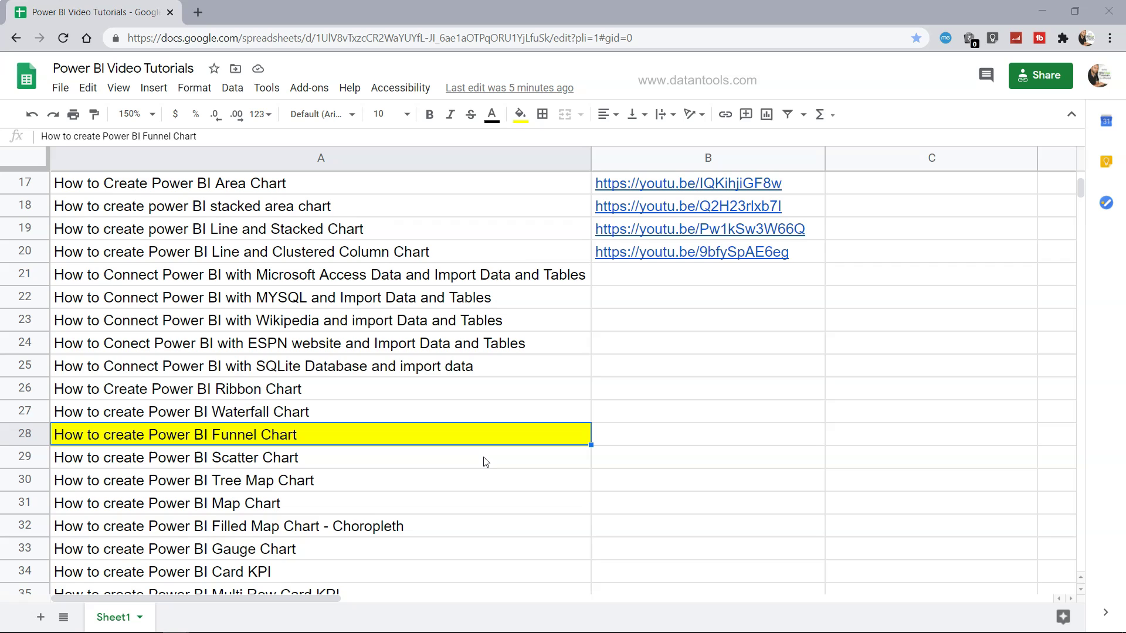
pyautogui.scroll(-1, 486, 459)
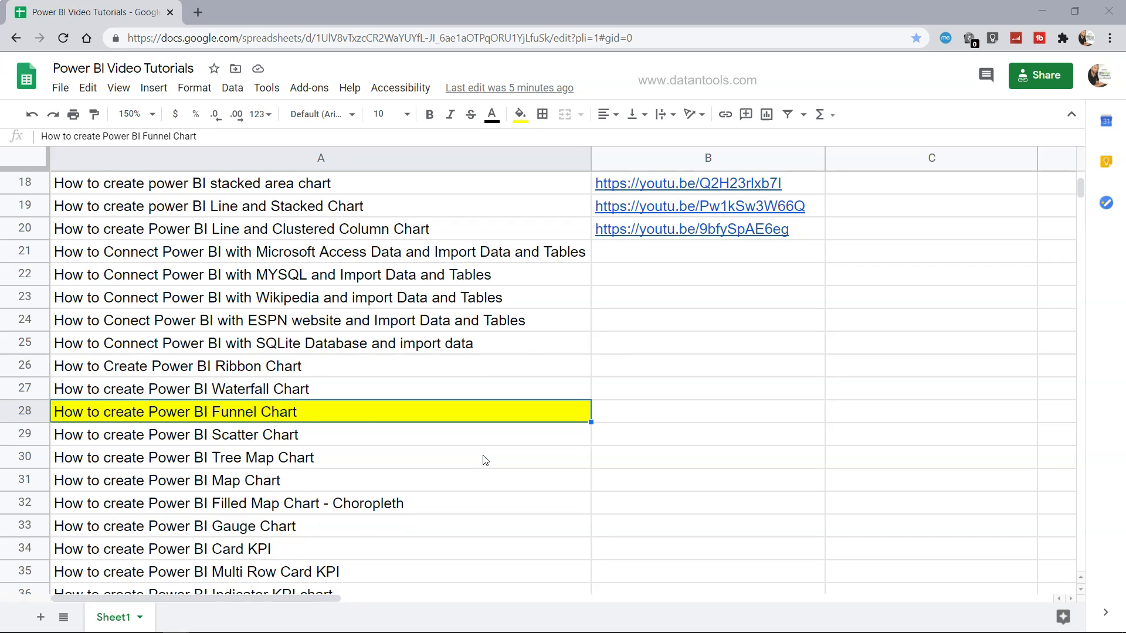
pyautogui.click(339, 418)
pyautogui.hotkey('alt', 'Tab')
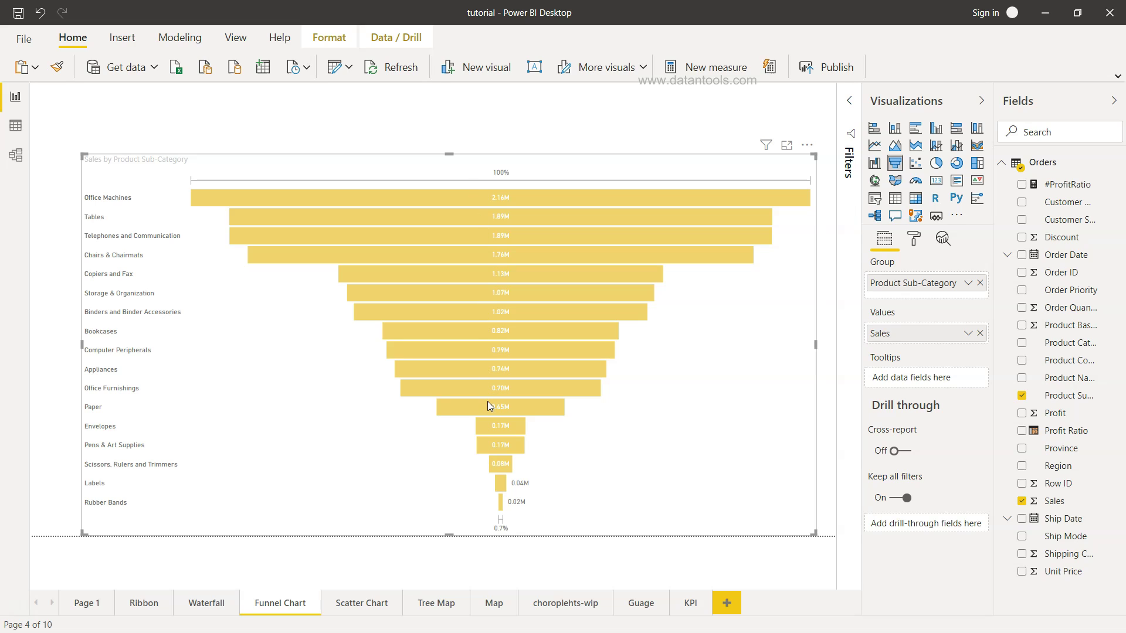
# - Inspect the funnel stage tooltips, from Office Machines at 100% to Rubber Bands at 0.7%
pyautogui.moveTo(287, 200)
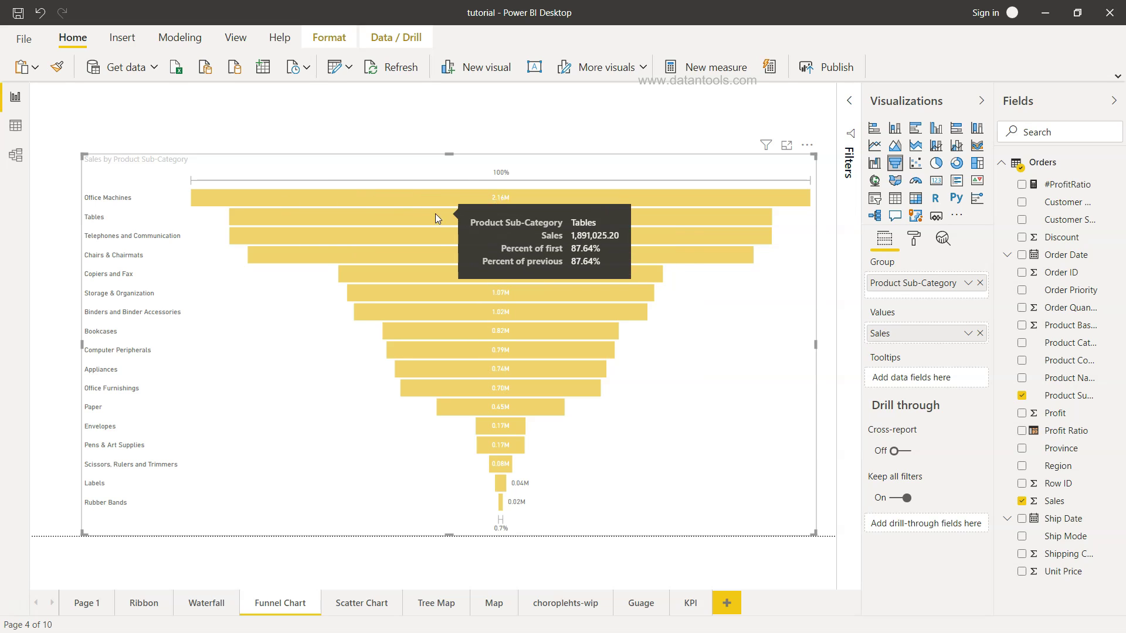
pyautogui.moveTo(503, 274)
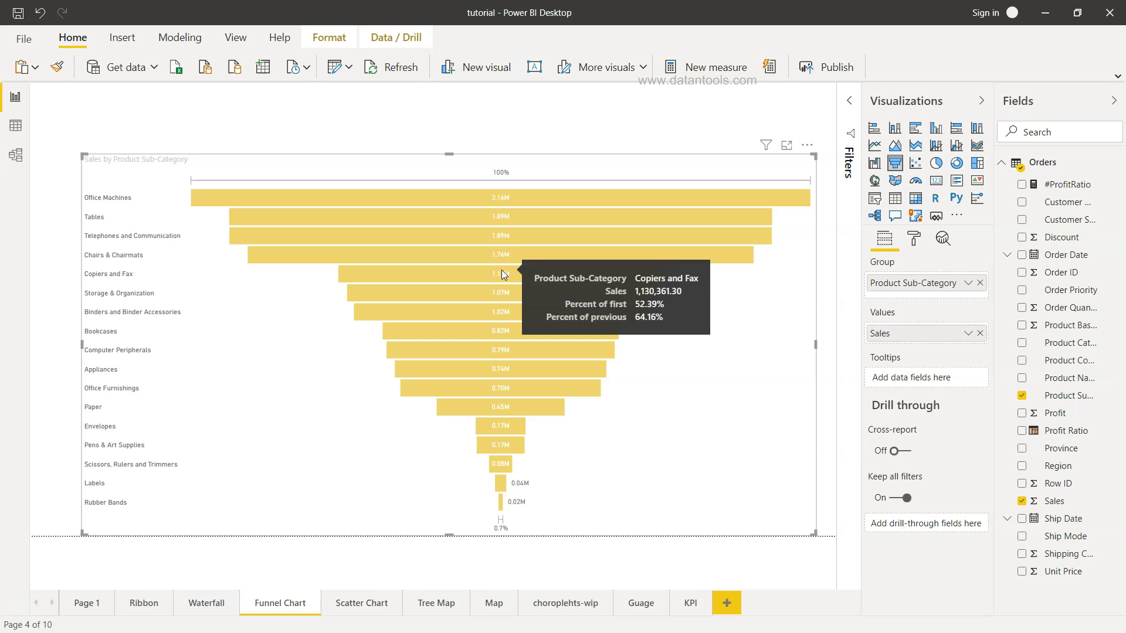
pyautogui.moveTo(445, 201)
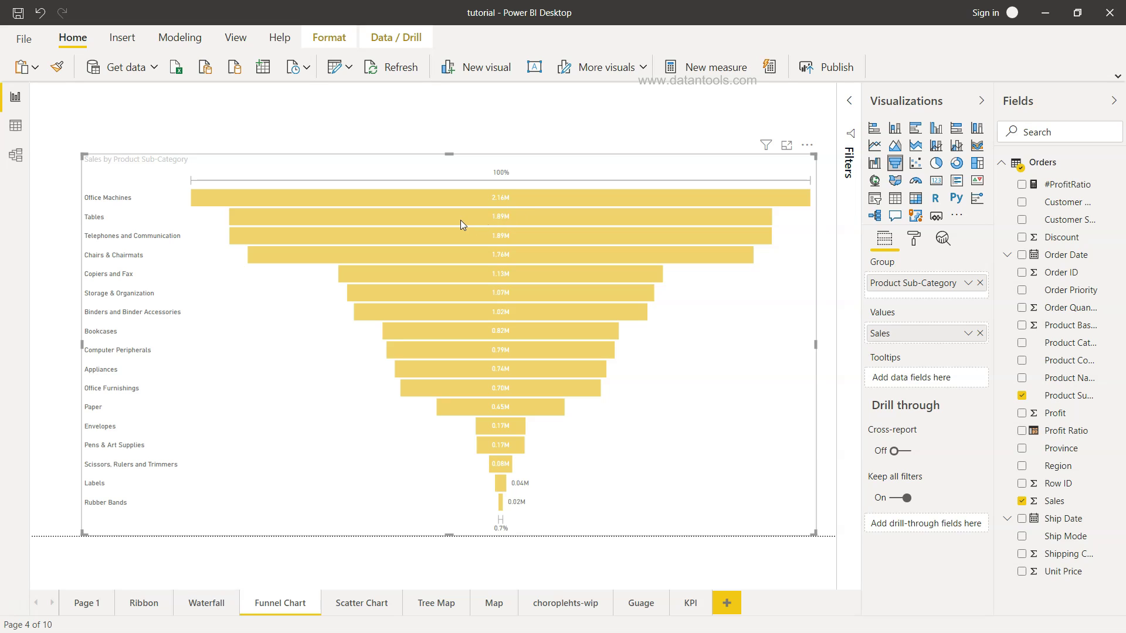
pyautogui.moveTo(533, 223)
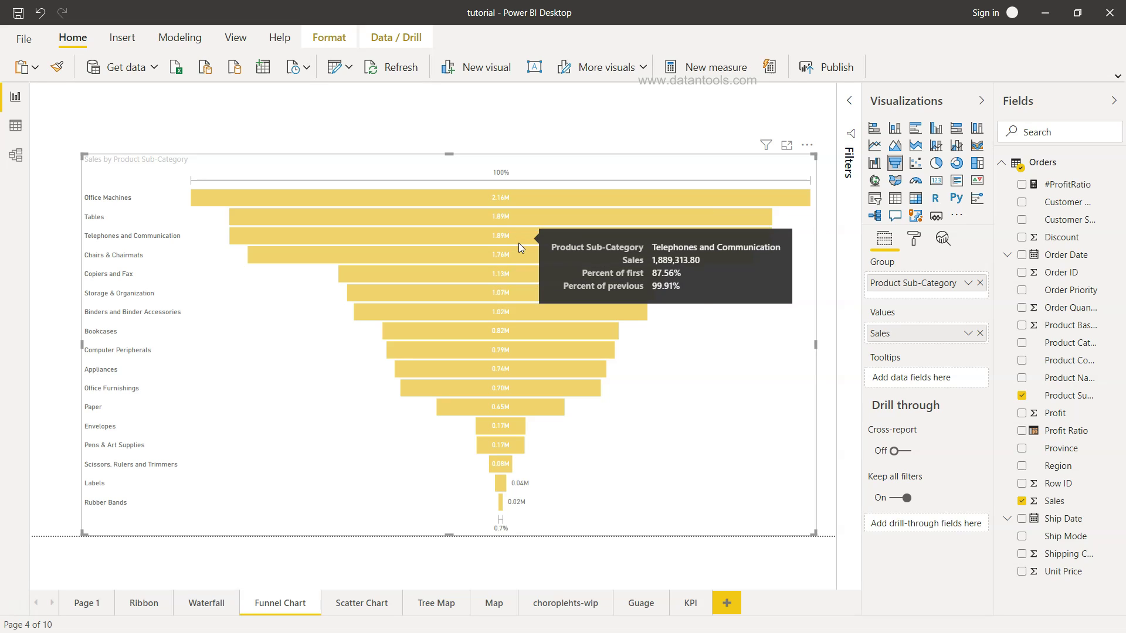
pyautogui.moveTo(518, 255)
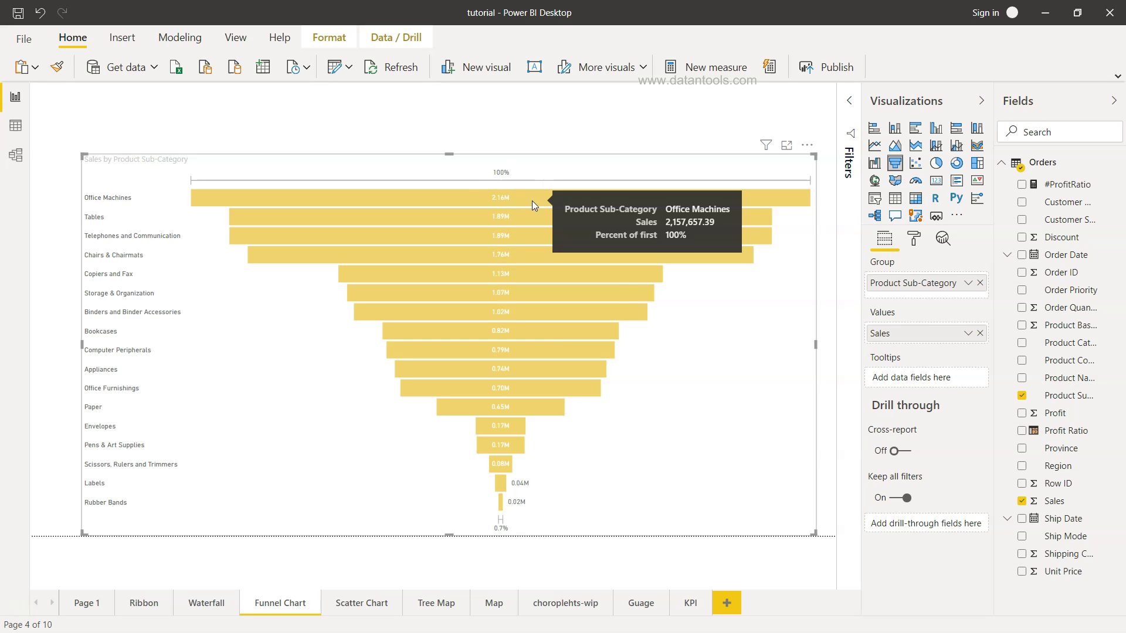
pyautogui.moveTo(165, 216)
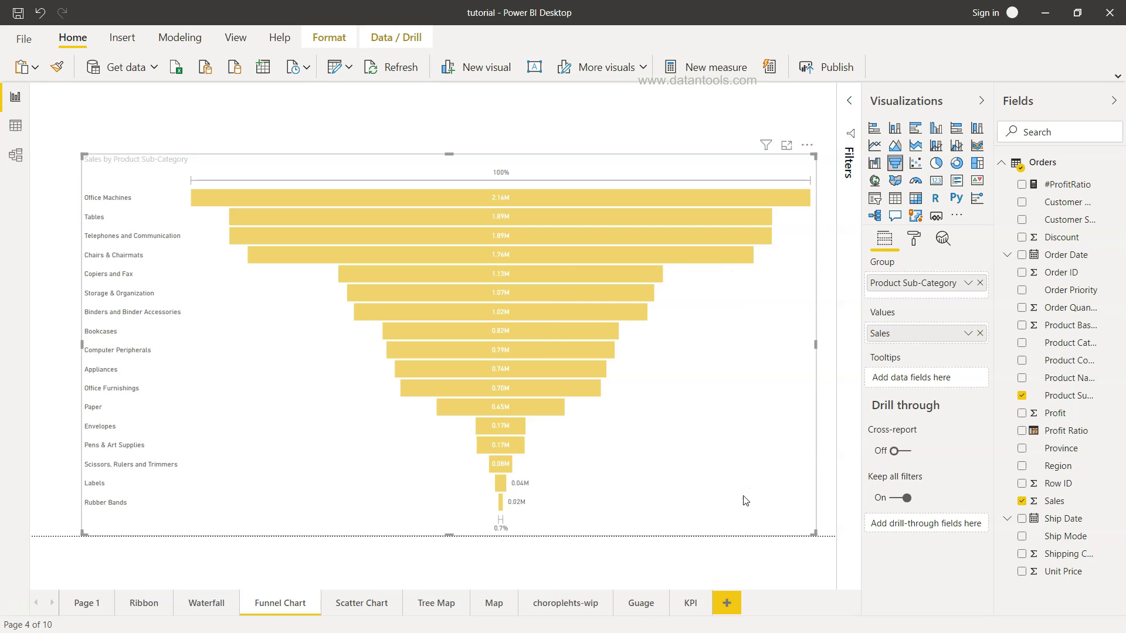
# - Replace the old chart with a new, enlarged funnel of Sales grouped by Product Sub-Category
pyautogui.press('Delete')
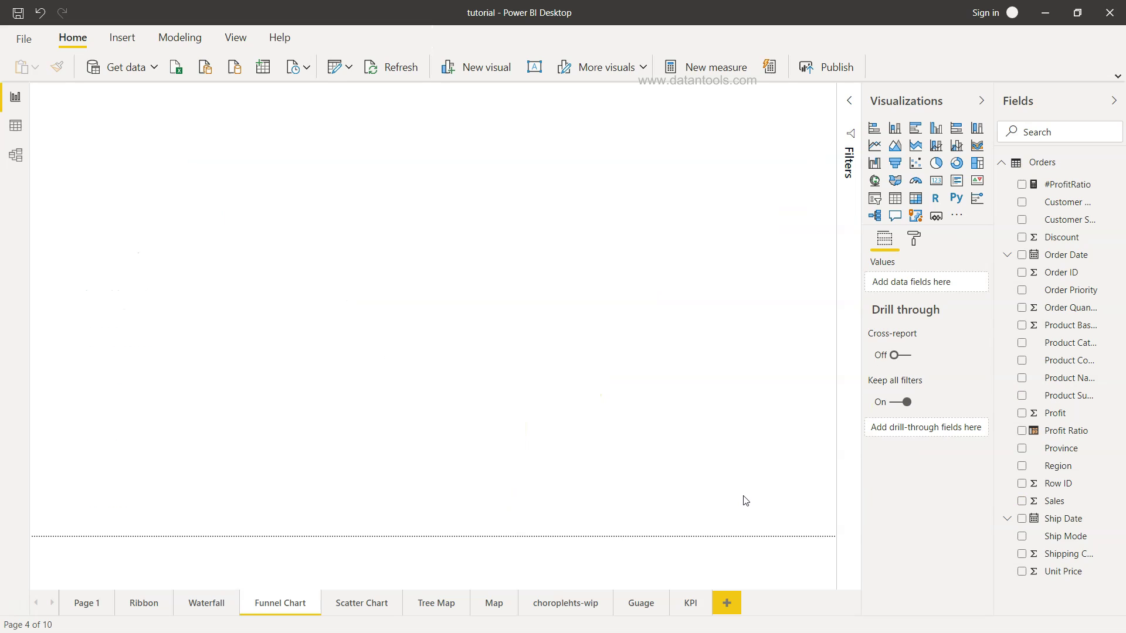
pyautogui.click(895, 166)
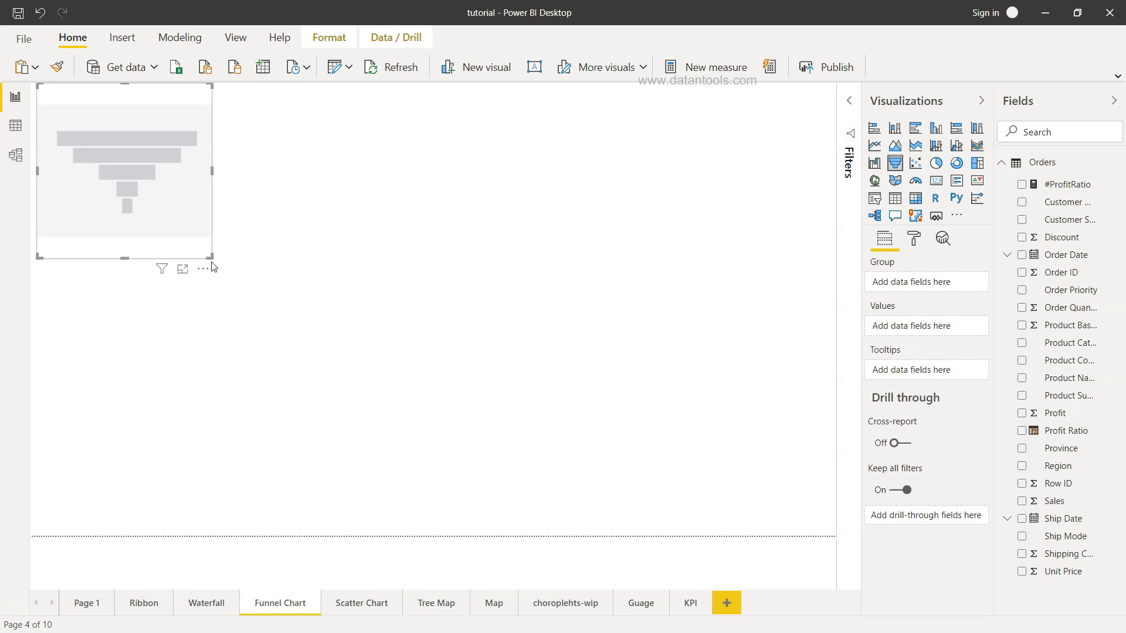
pyautogui.moveTo(210, 257); pyautogui.dragTo(825, 552)
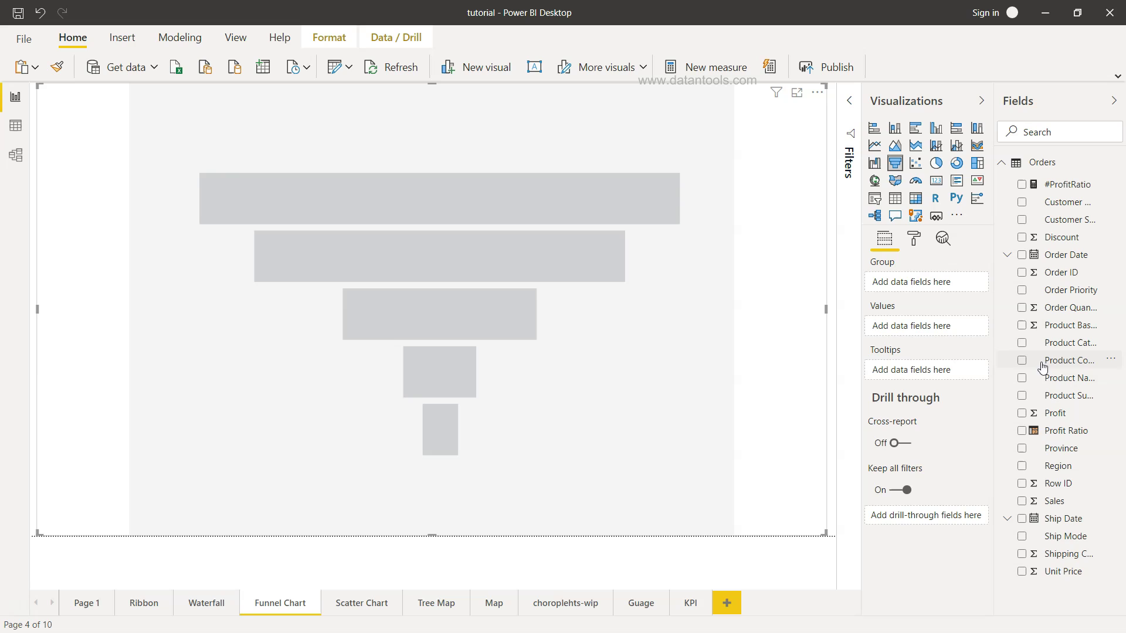
pyautogui.click(1021, 396)
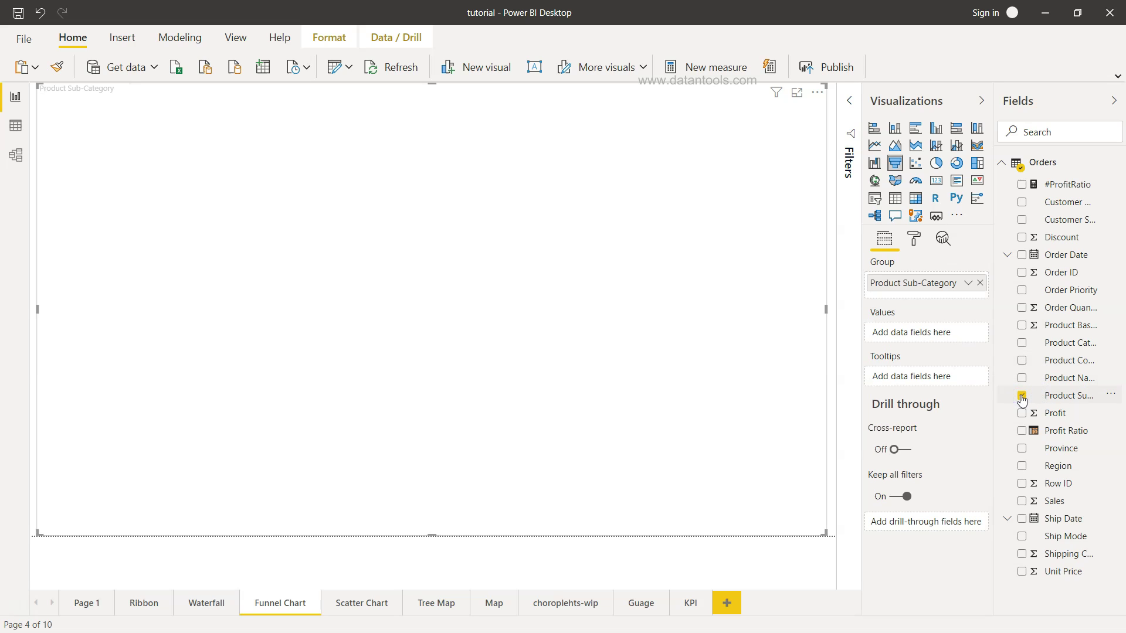
pyautogui.click(1022, 503)
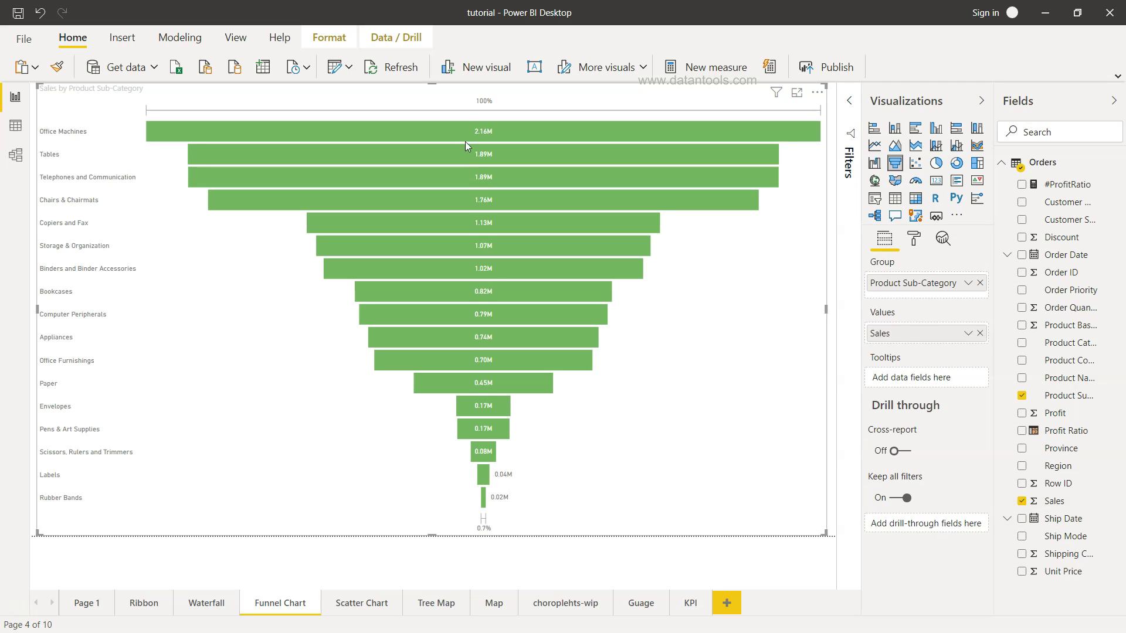
# - Add Profit from the Orders table as a tooltip field, leaving its field options unchanged
pyautogui.moveTo(496, 459)
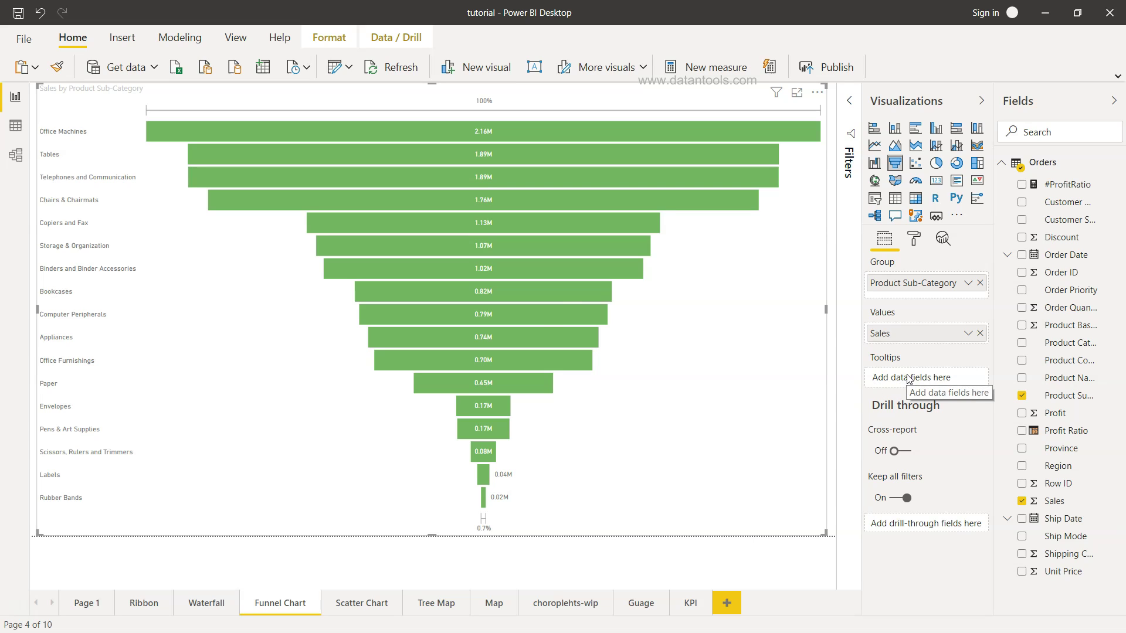
pyautogui.moveTo(571, 296)
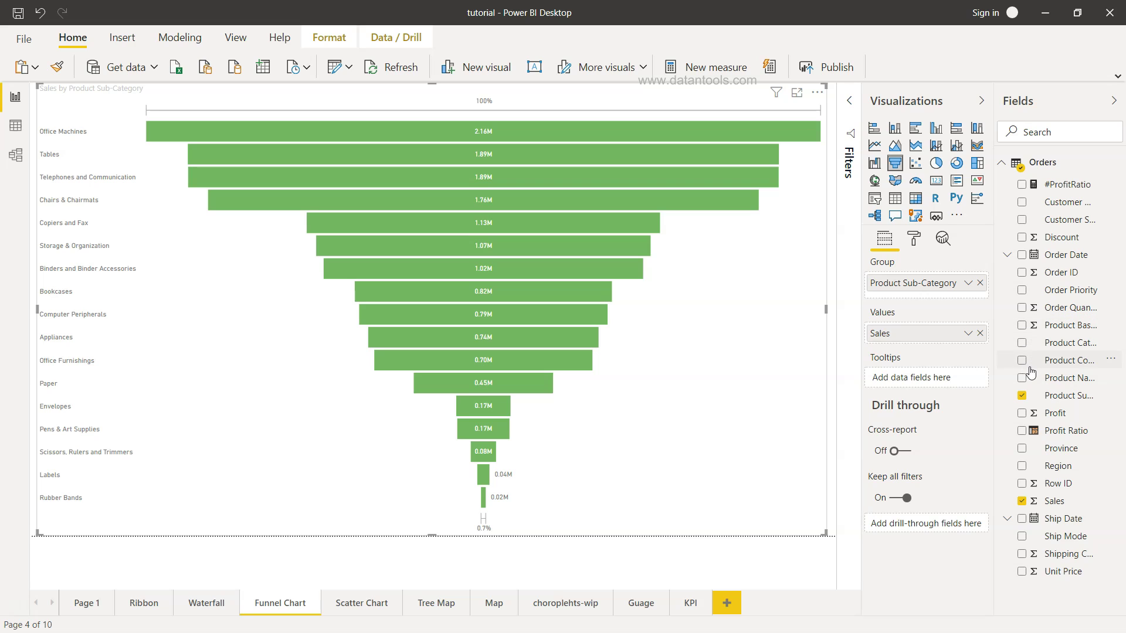
pyautogui.click(1018, 417)
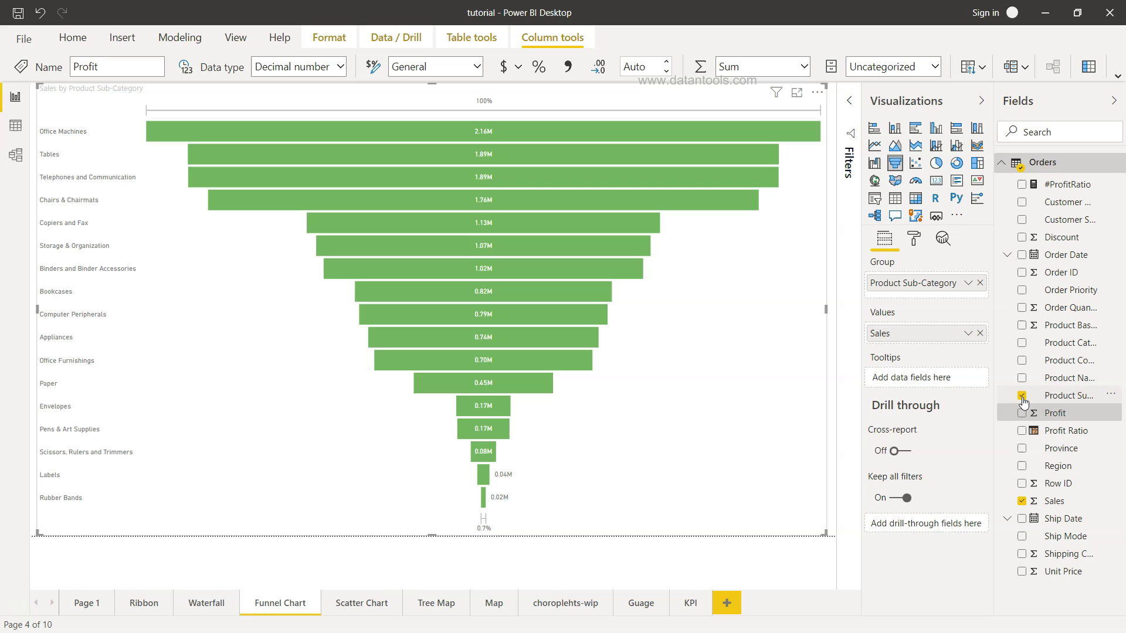
pyautogui.click(1021, 413)
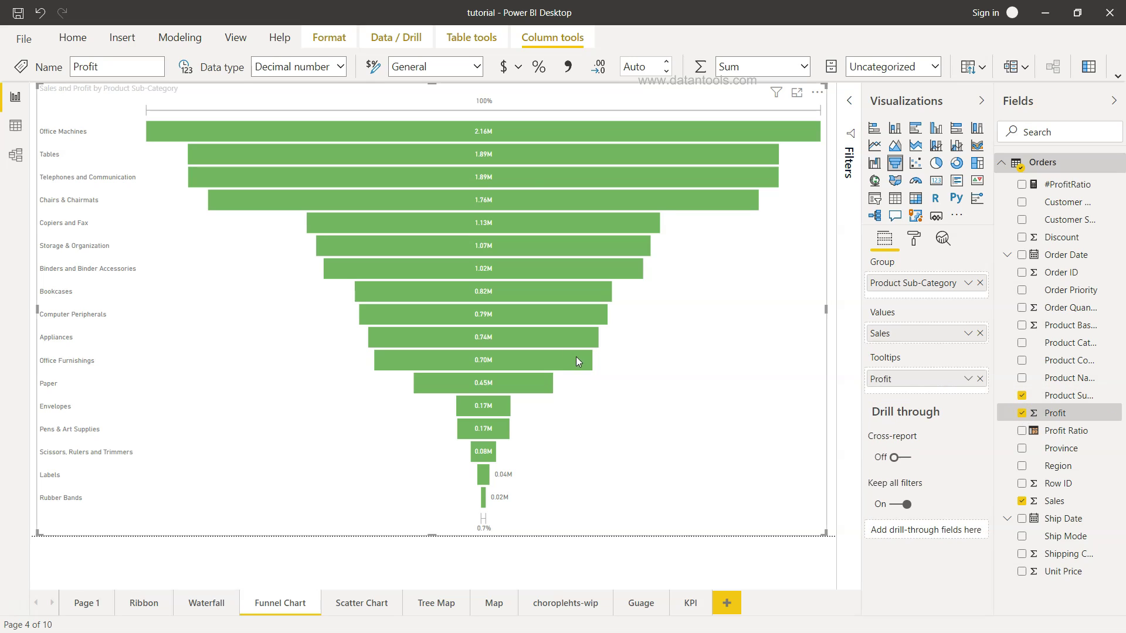
pyautogui.moveTo(535, 333)
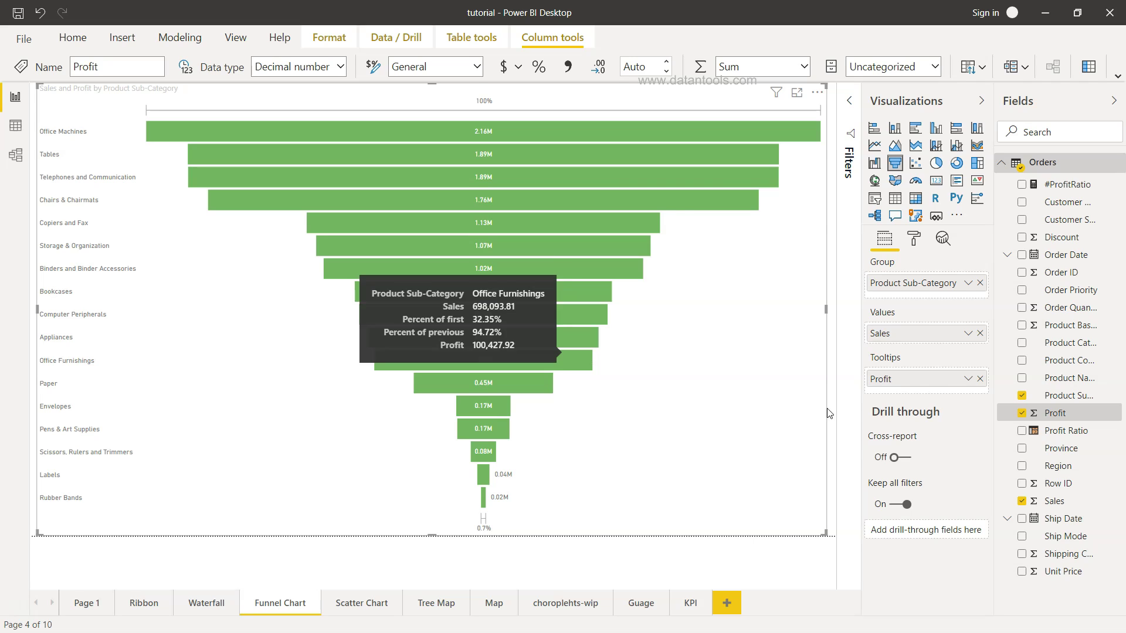
pyautogui.click(968, 379)
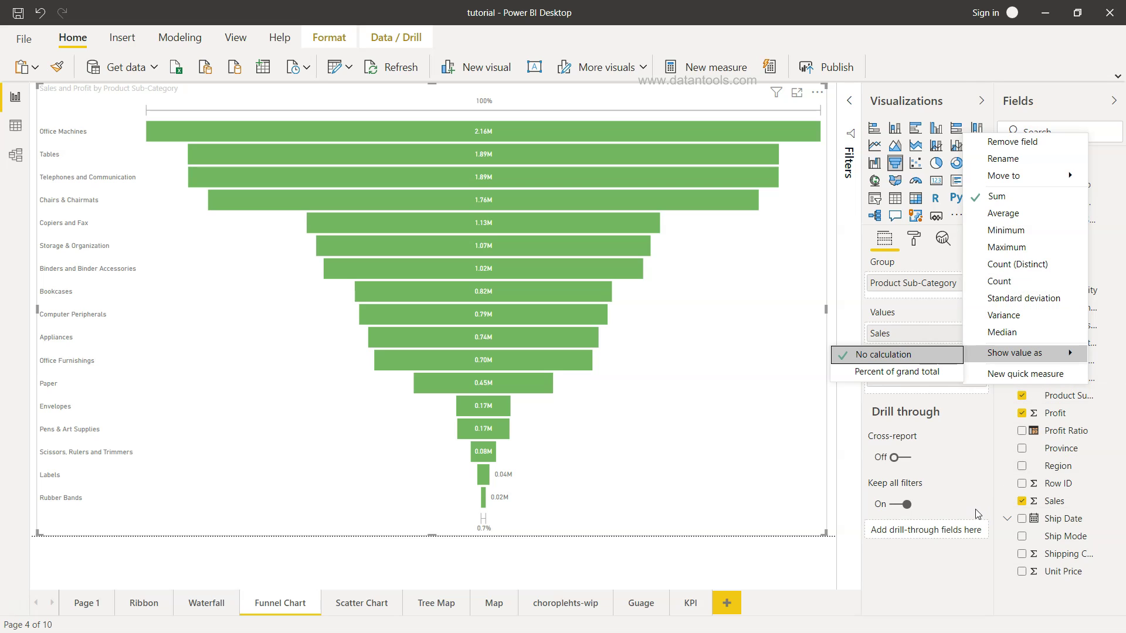
pyautogui.click(971, 412)
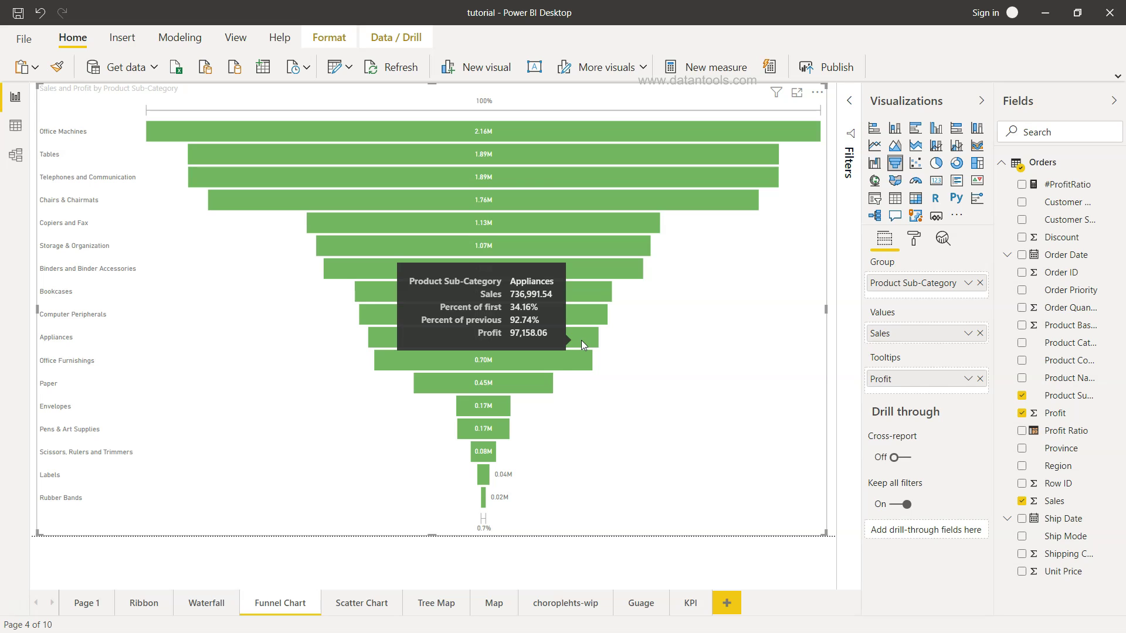
pyautogui.click(914, 240)
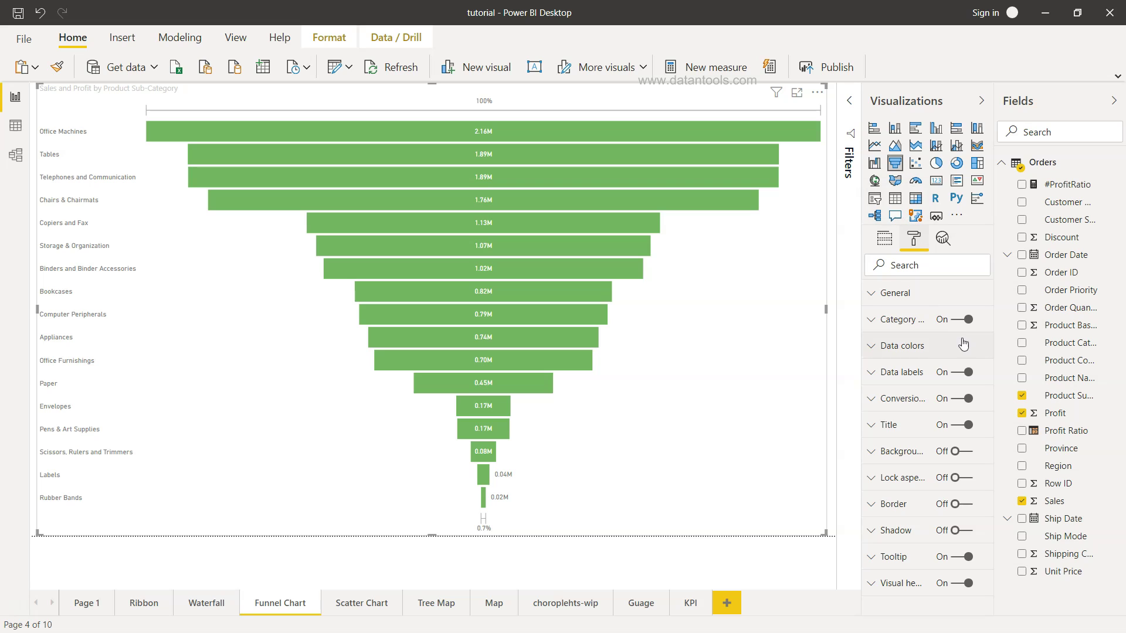
# - Turn Category label on so each sub-category name appears beside its funnel bar
pyautogui.click(870, 322)
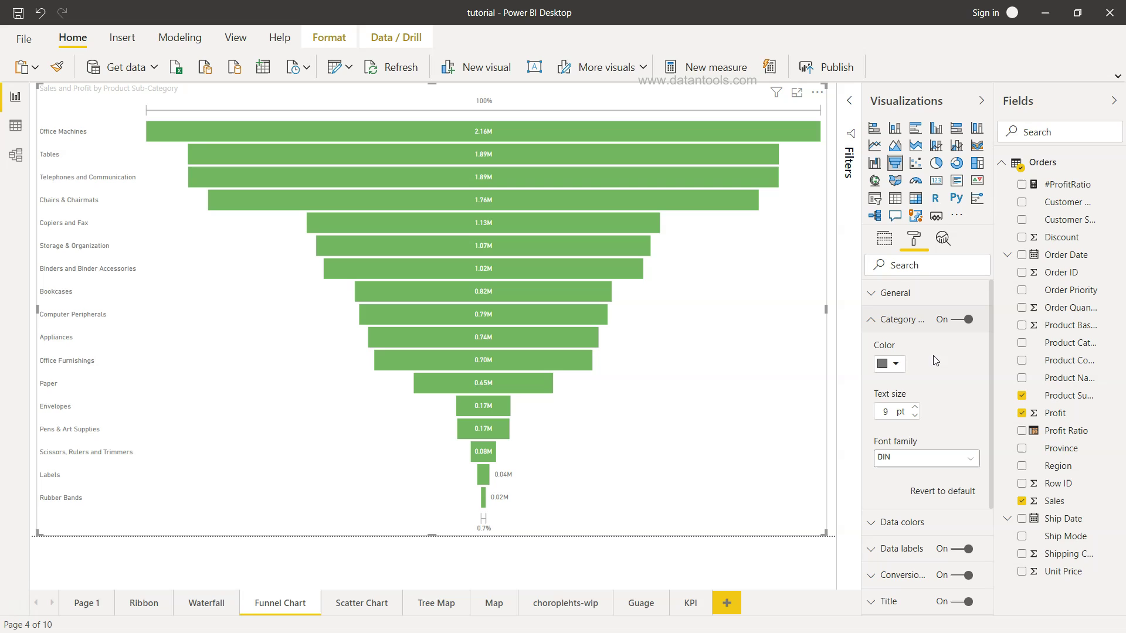
pyautogui.click(958, 321)
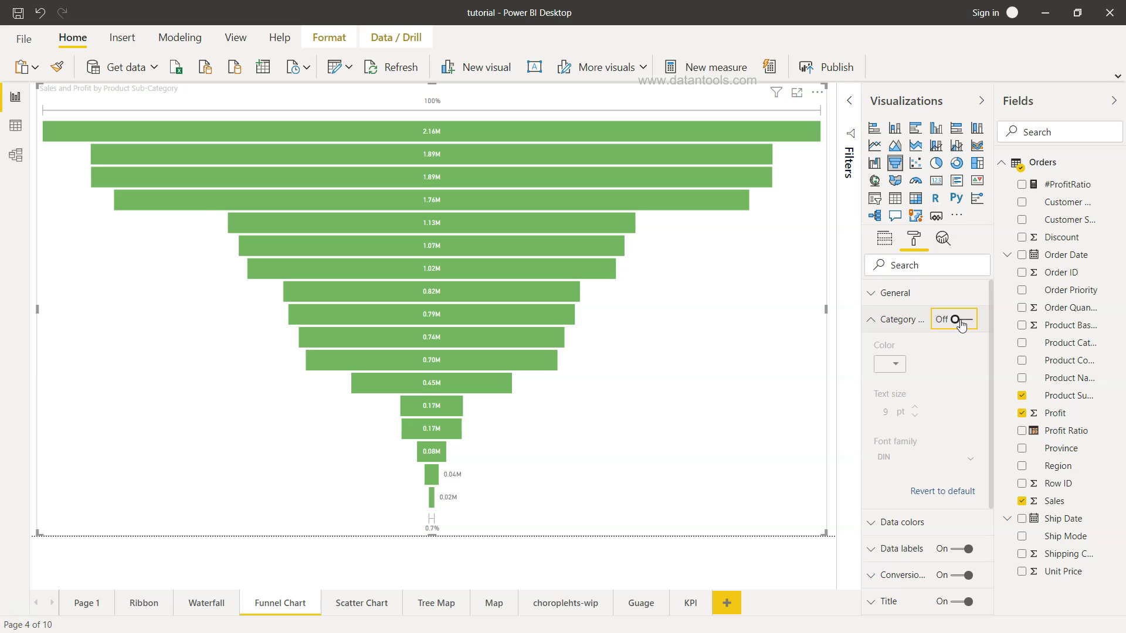
pyautogui.click(967, 324)
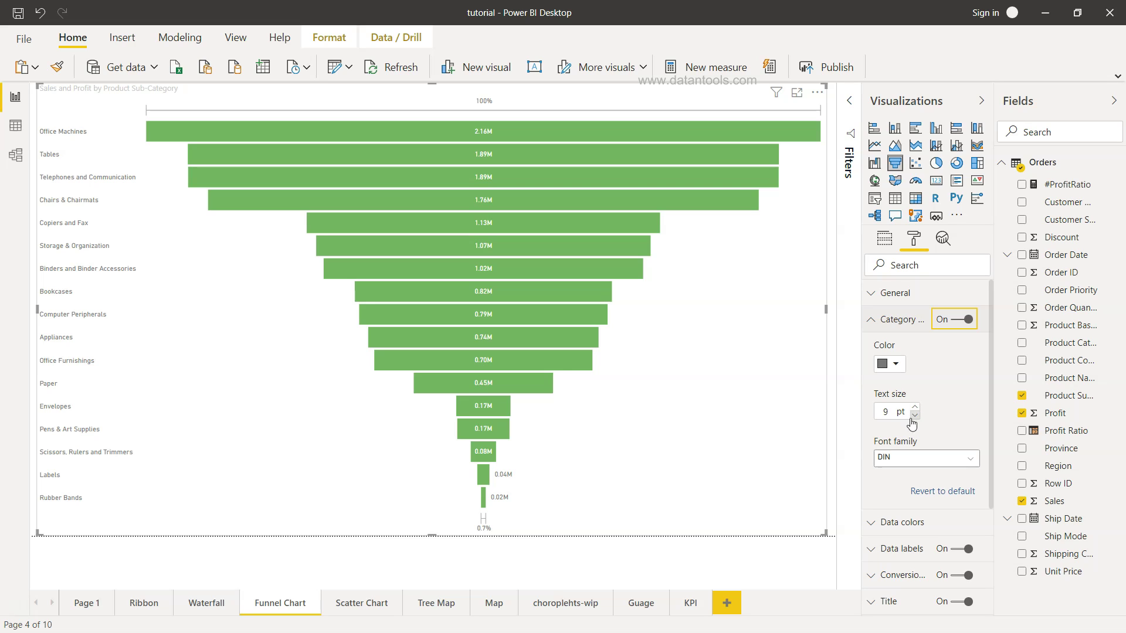
pyautogui.scroll(-3, 906, 454)
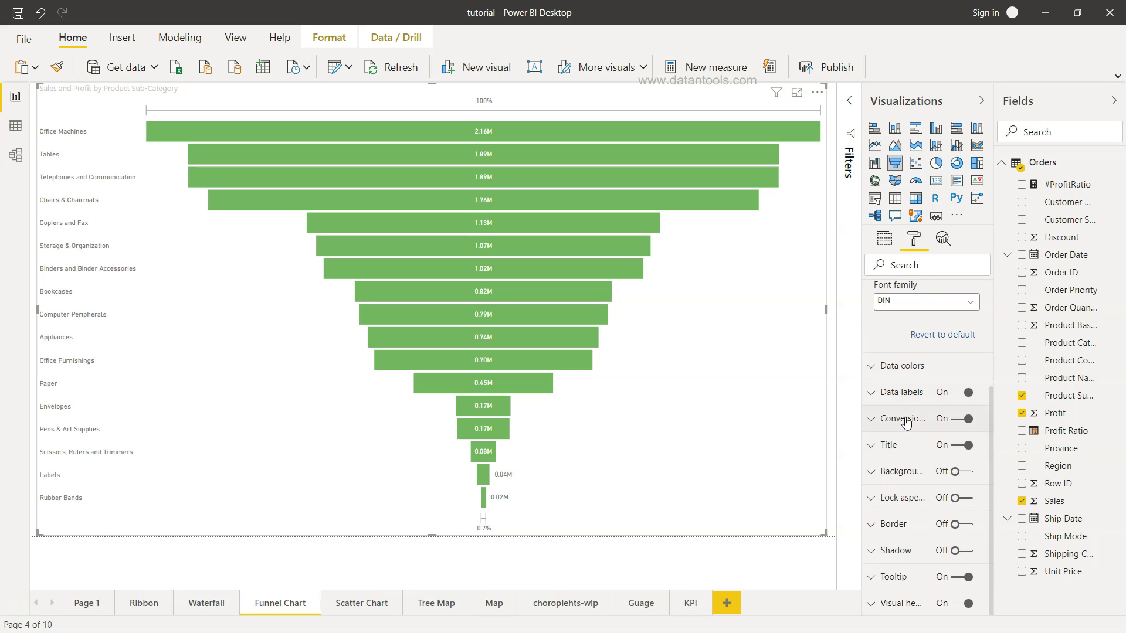
# - Set the funnel's default data colour to the yellow theme colour
pyautogui.click(880, 366)
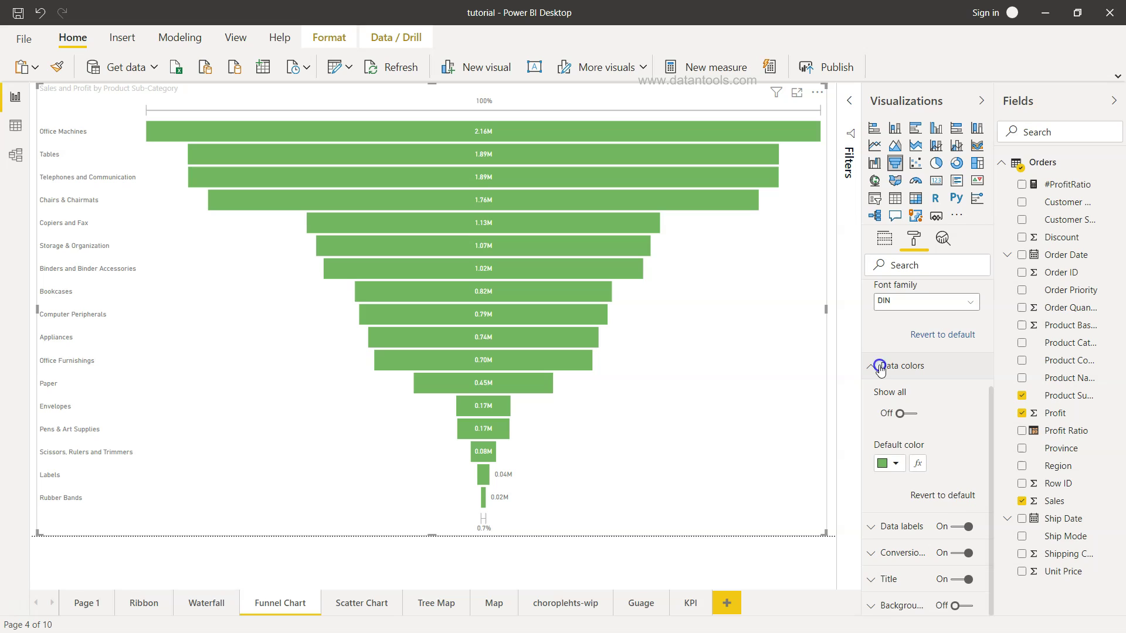
pyautogui.click(896, 464)
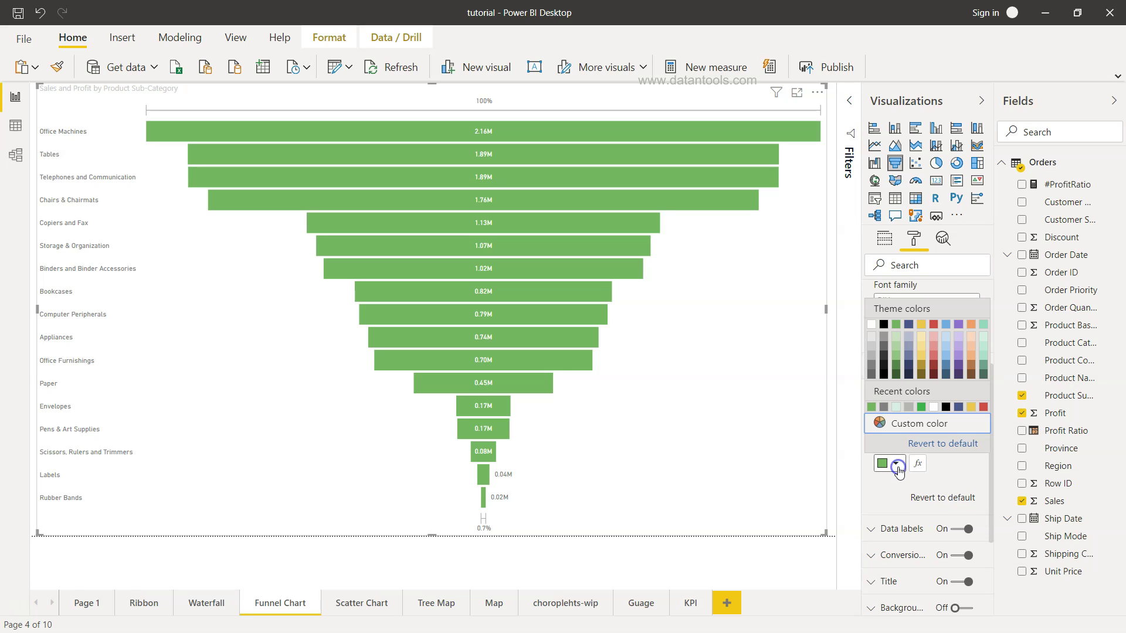
pyautogui.click(921, 324)
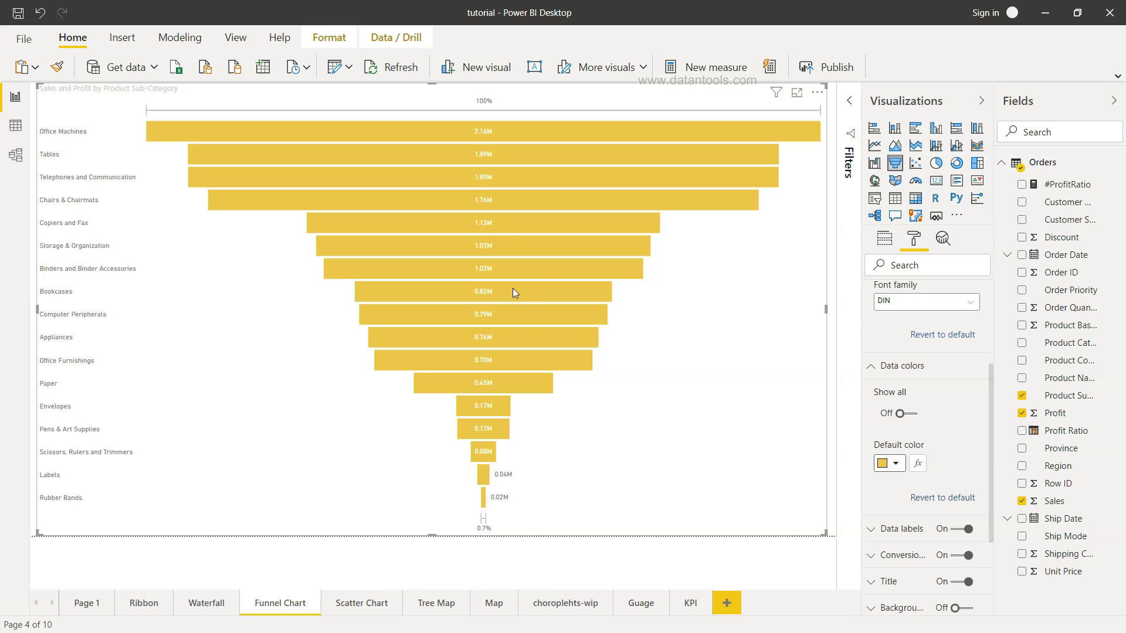
pyautogui.click(898, 466)
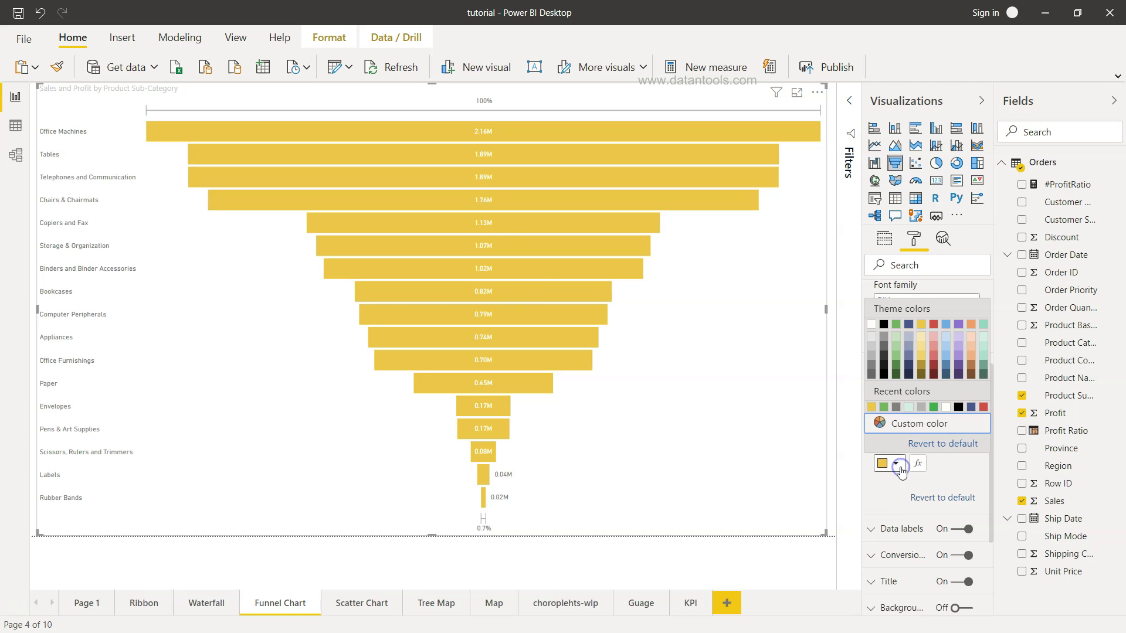
# - Colour the funnel bars conditionally by Sum of Profit on a red-to-teal scale
pyautogui.click(897, 466)
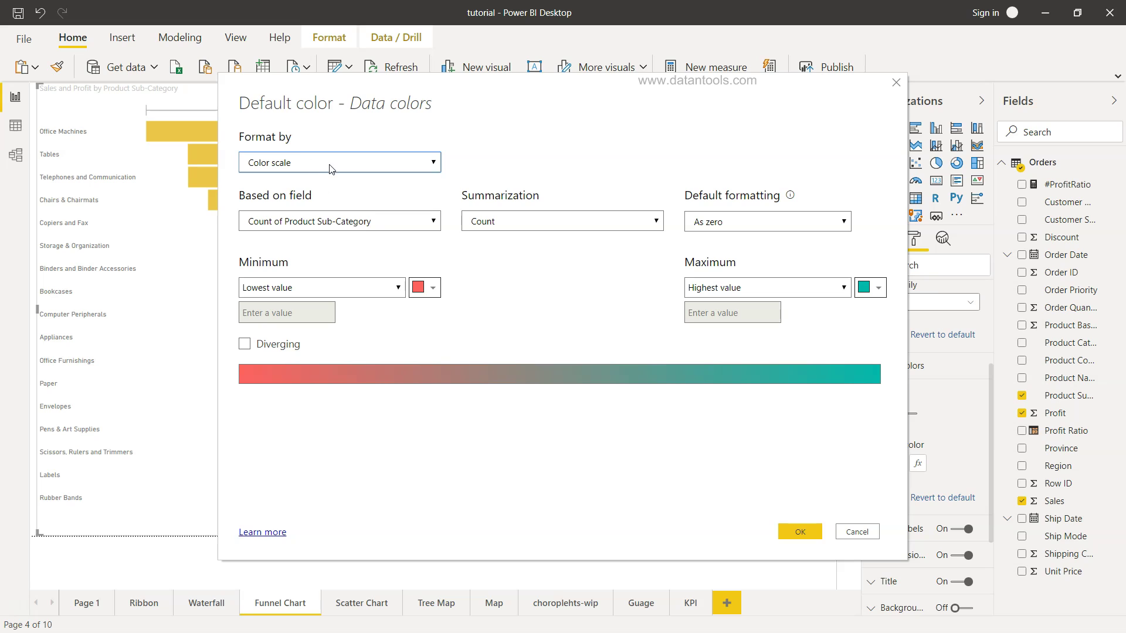
pyautogui.click(306, 225)
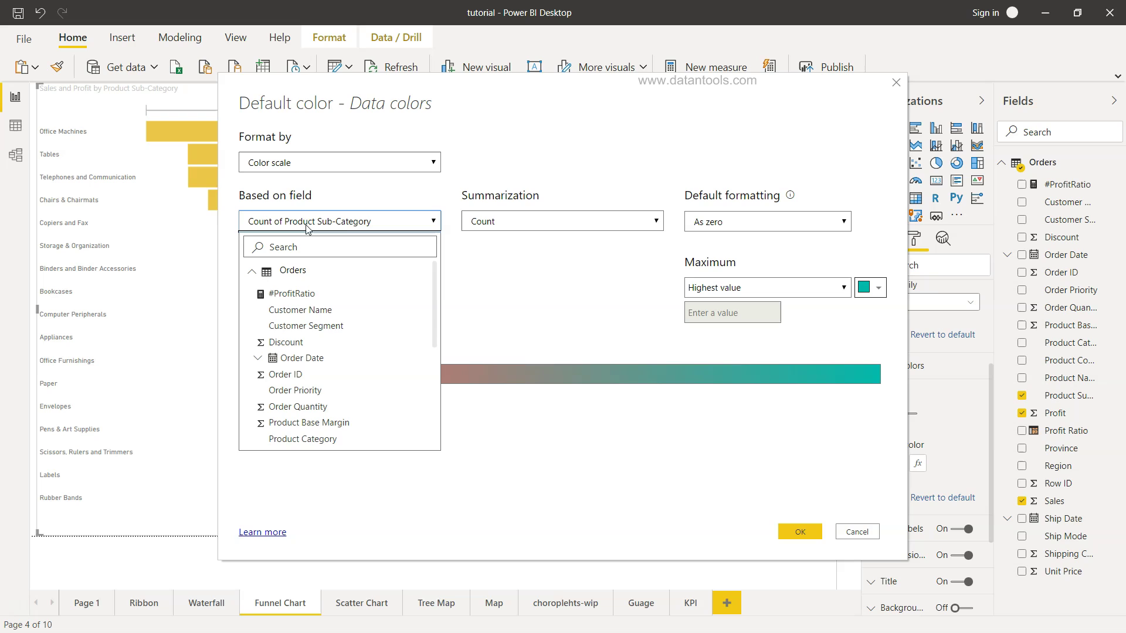
pyautogui.scroll(-5, 318, 338)
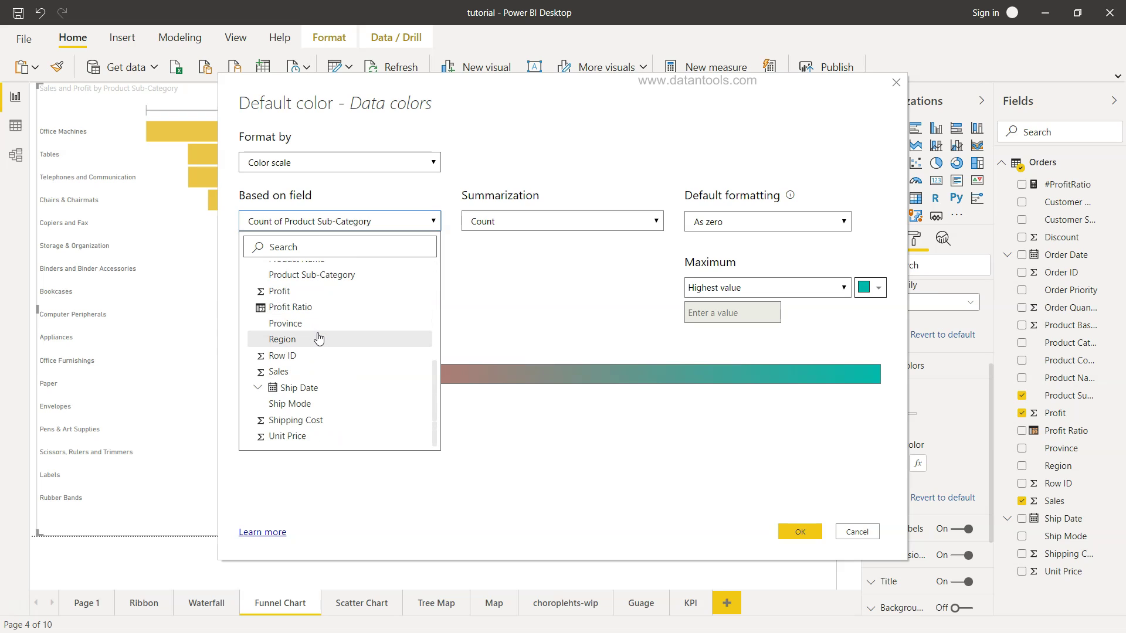
pyautogui.scroll(1, 319, 335)
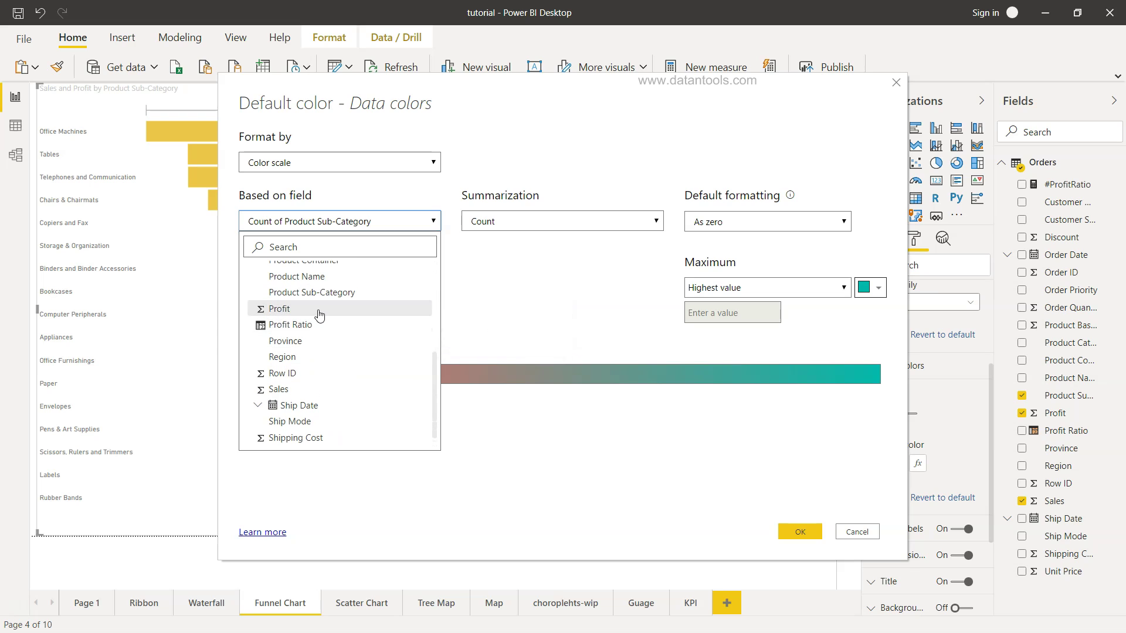
pyautogui.click(318, 309)
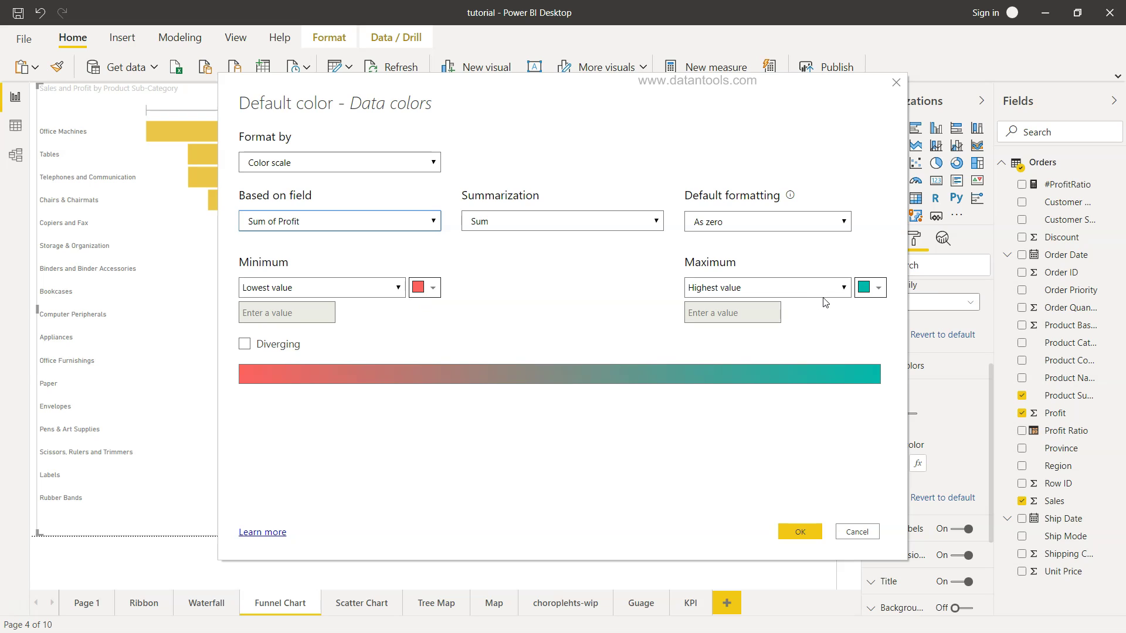
pyautogui.click(802, 532)
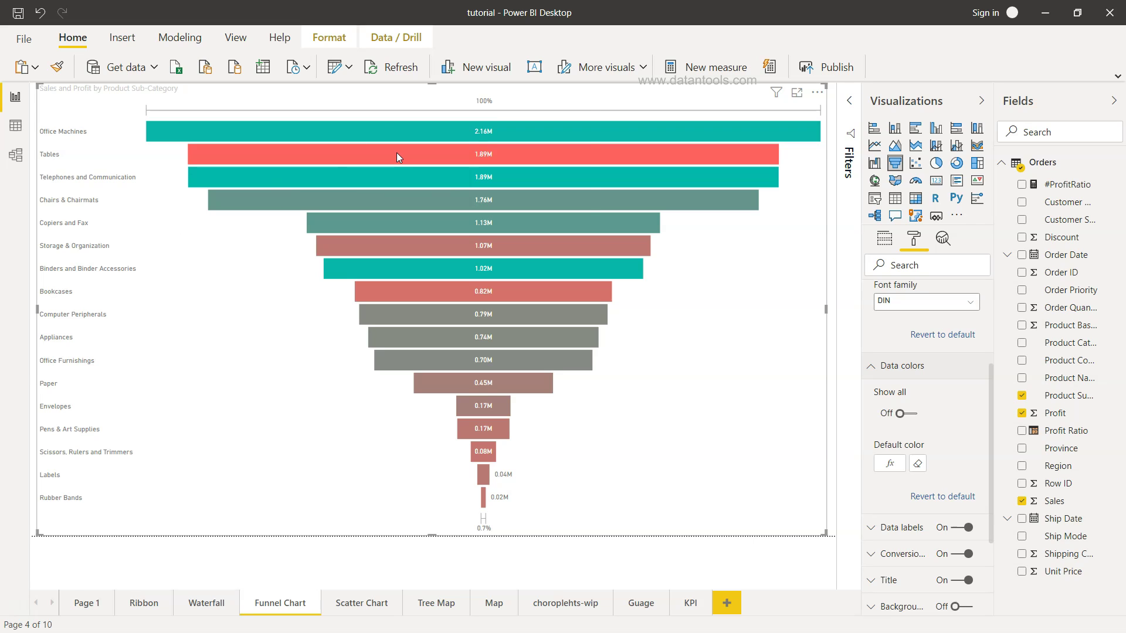
pyautogui.moveTo(397, 153)
pyautogui.moveTo(491, 266)
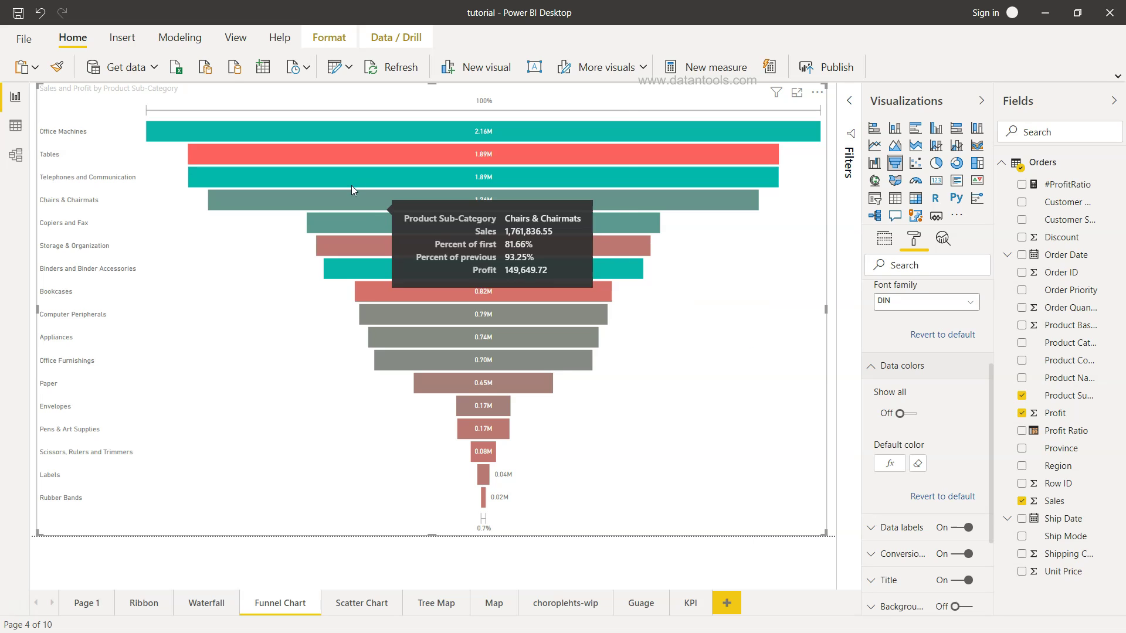
pyautogui.moveTo(362, 182)
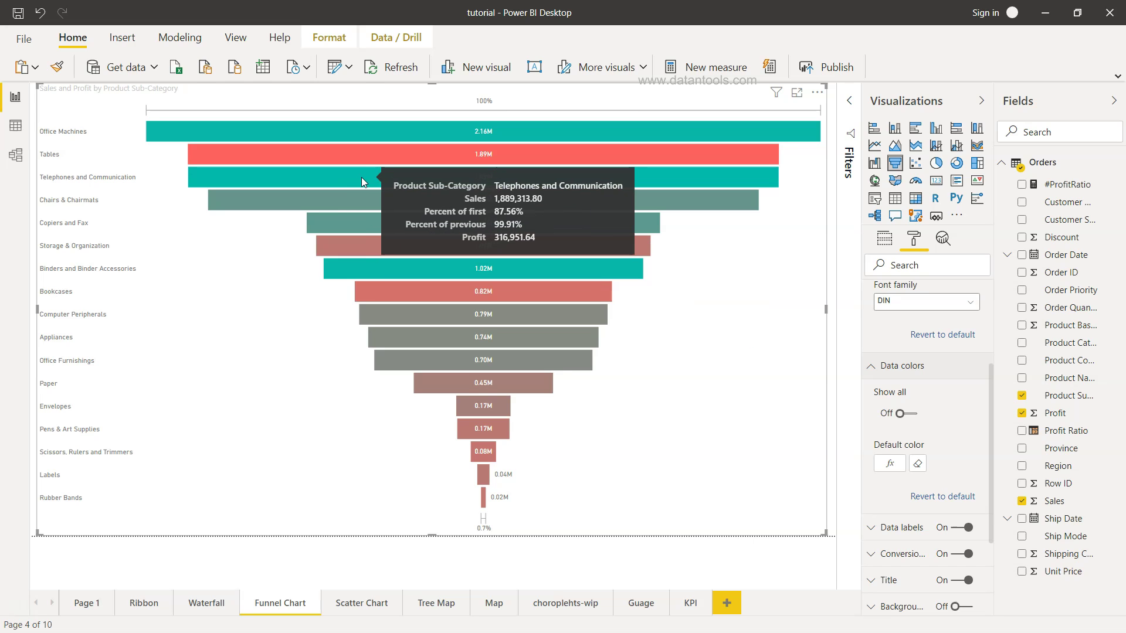
# - Clear the profit-based colouring to restore yellow bars, keeping data labels switched on
pyautogui.click(923, 466)
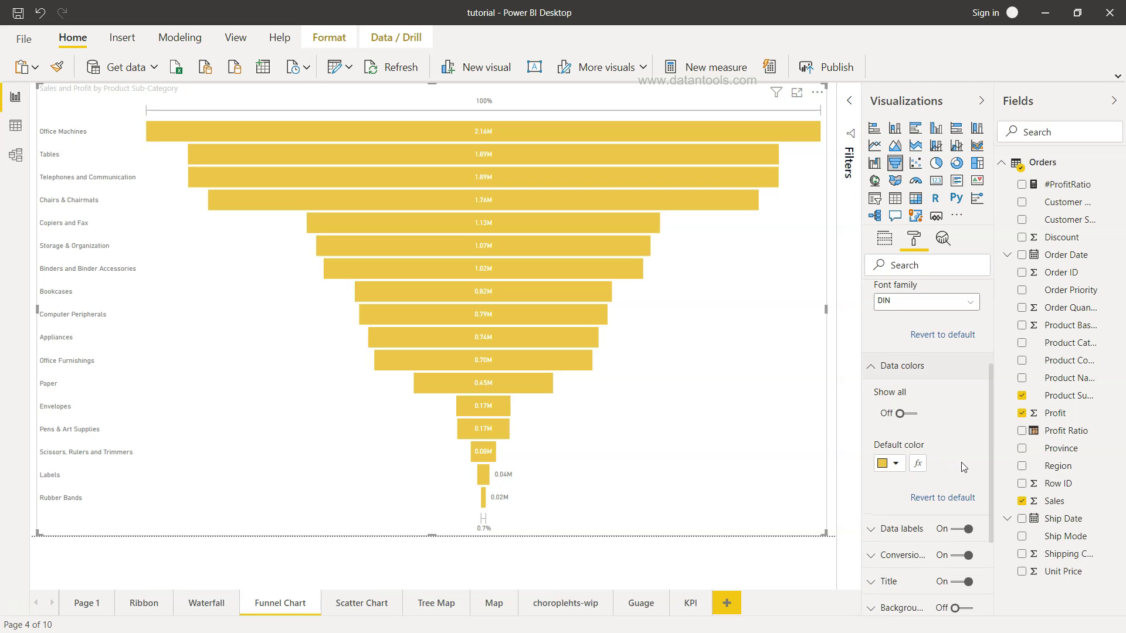
pyautogui.scroll(-3, 961, 467)
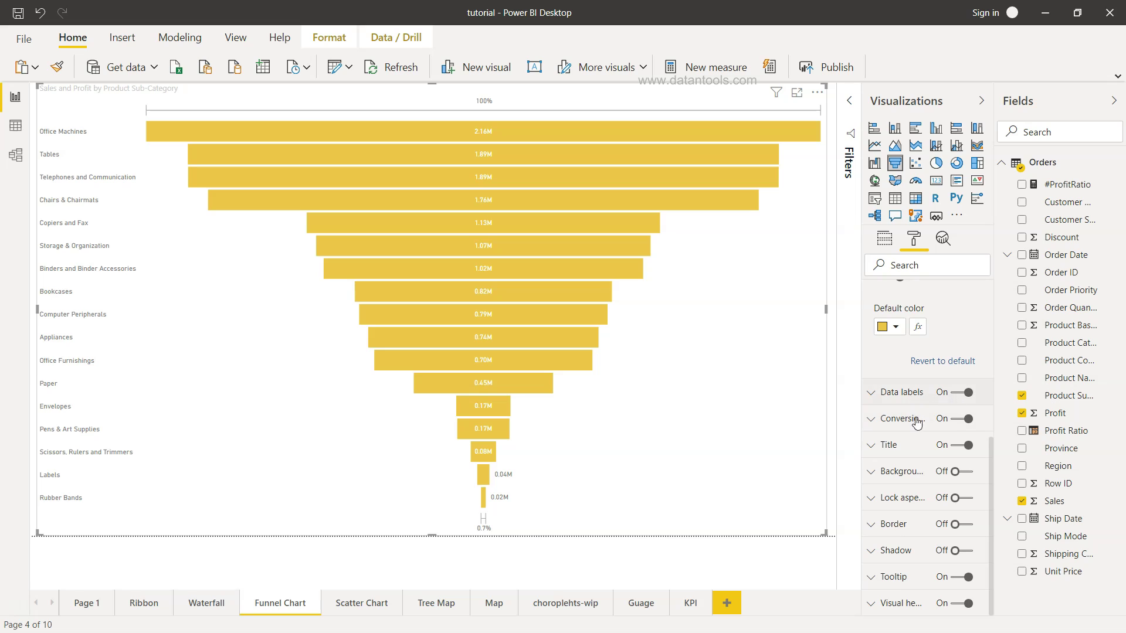
pyautogui.click(962, 395)
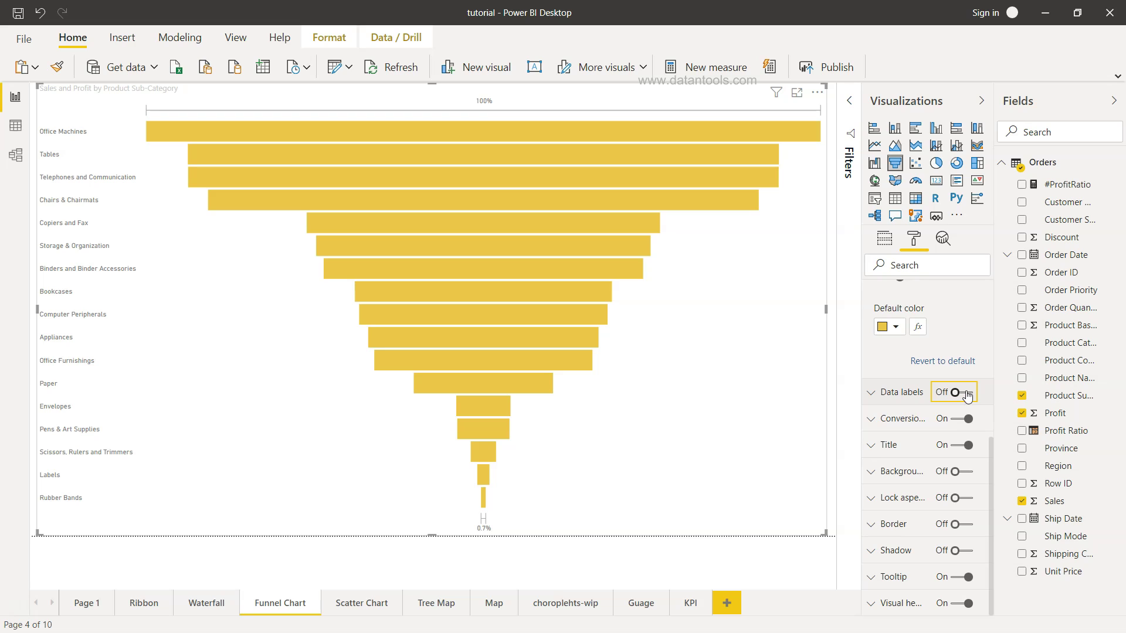
pyautogui.click(966, 393)
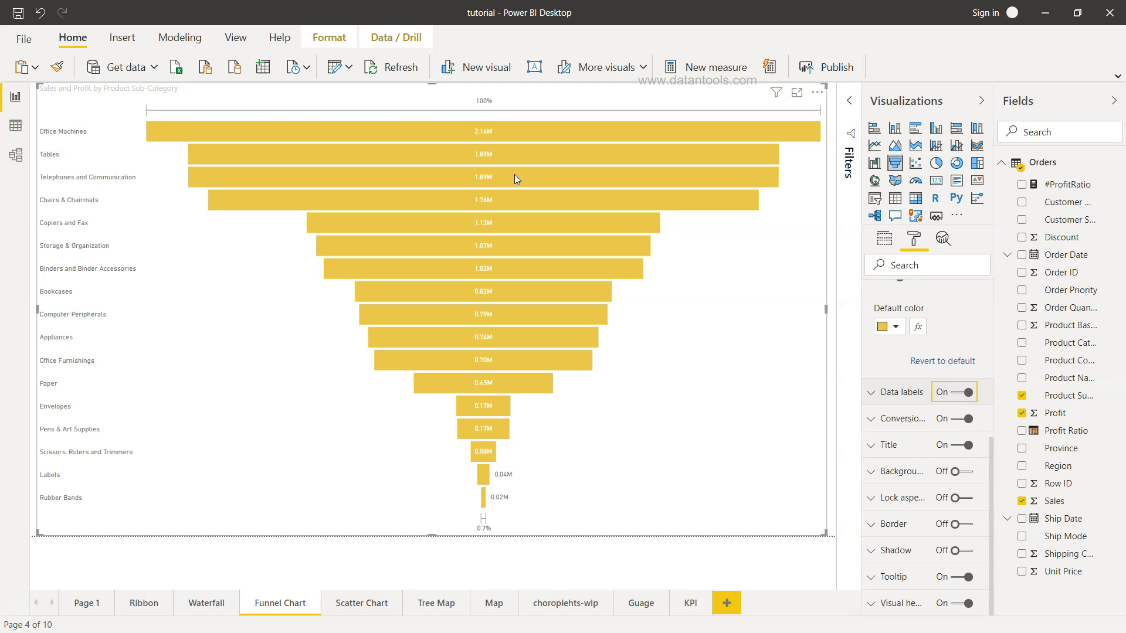
pyautogui.click(876, 422)
pyautogui.scroll(-2, 908, 453)
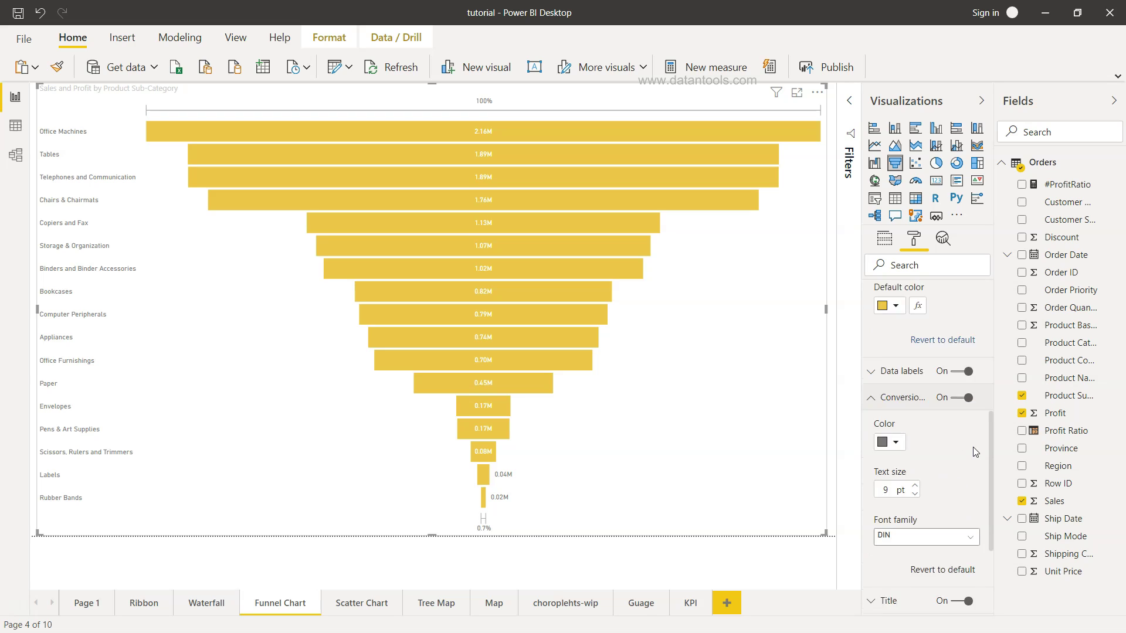
pyautogui.moveTo(570, 285)
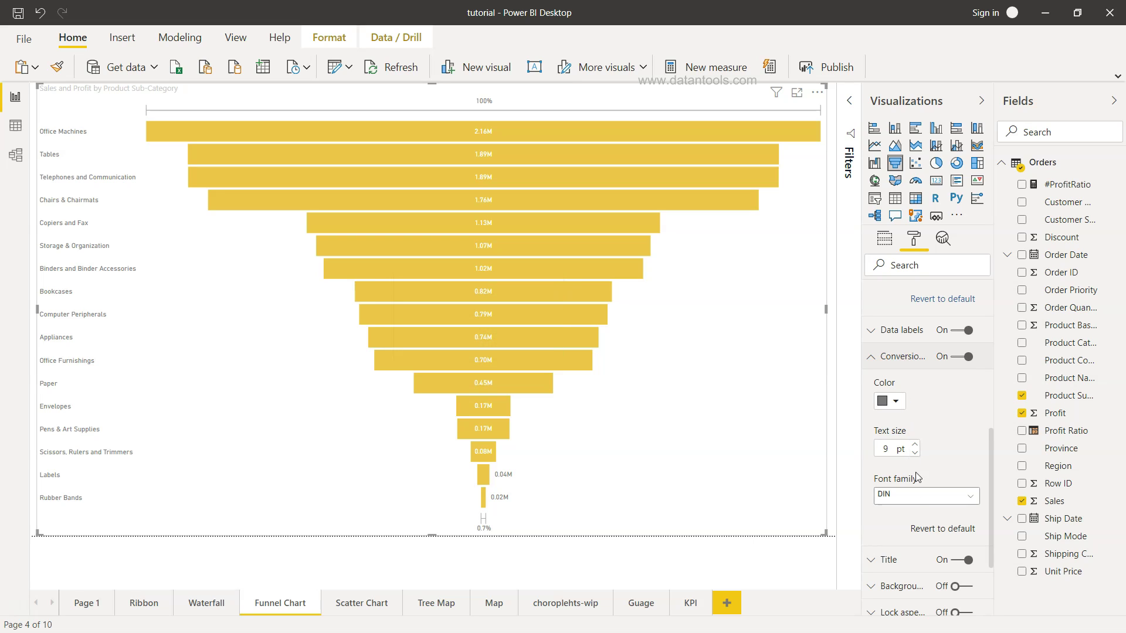
pyautogui.scroll(-1, 918, 502)
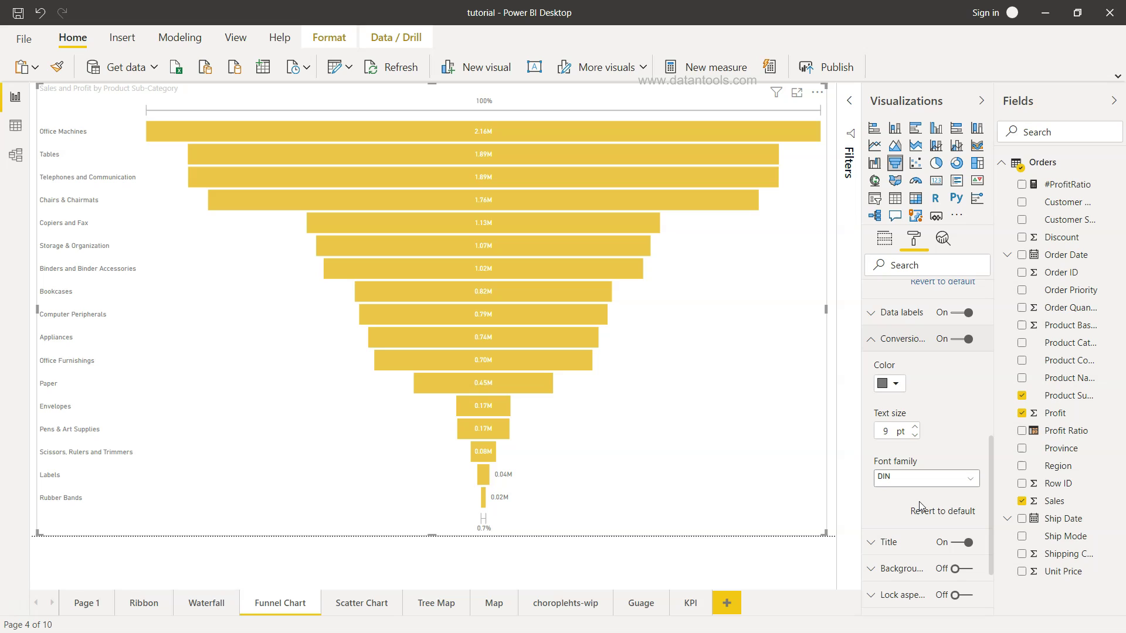
pyautogui.click(873, 343)
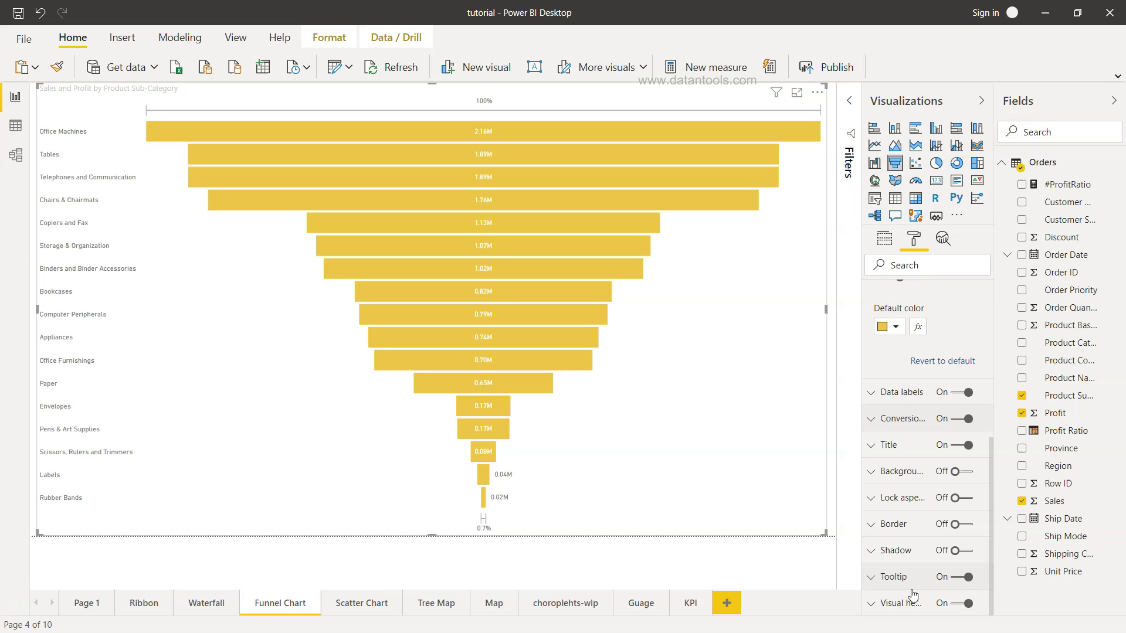
# - Reselect the funnel to review its Product Sub-Category group, Sales values and Profit tooltip
pyautogui.click(835, 521)
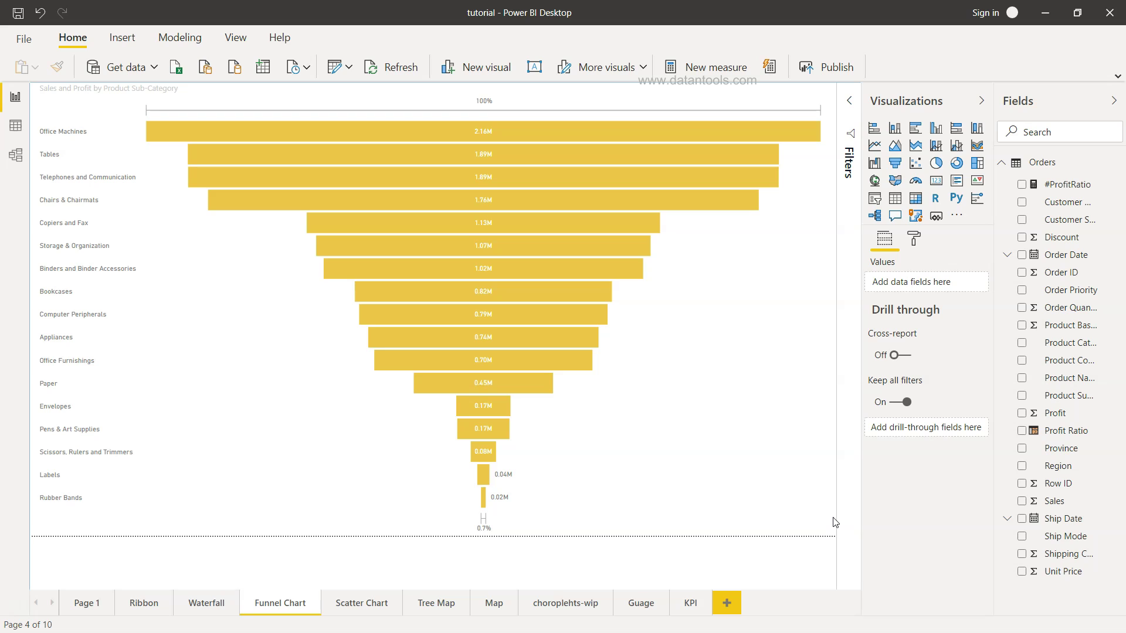
pyautogui.click(699, 367)
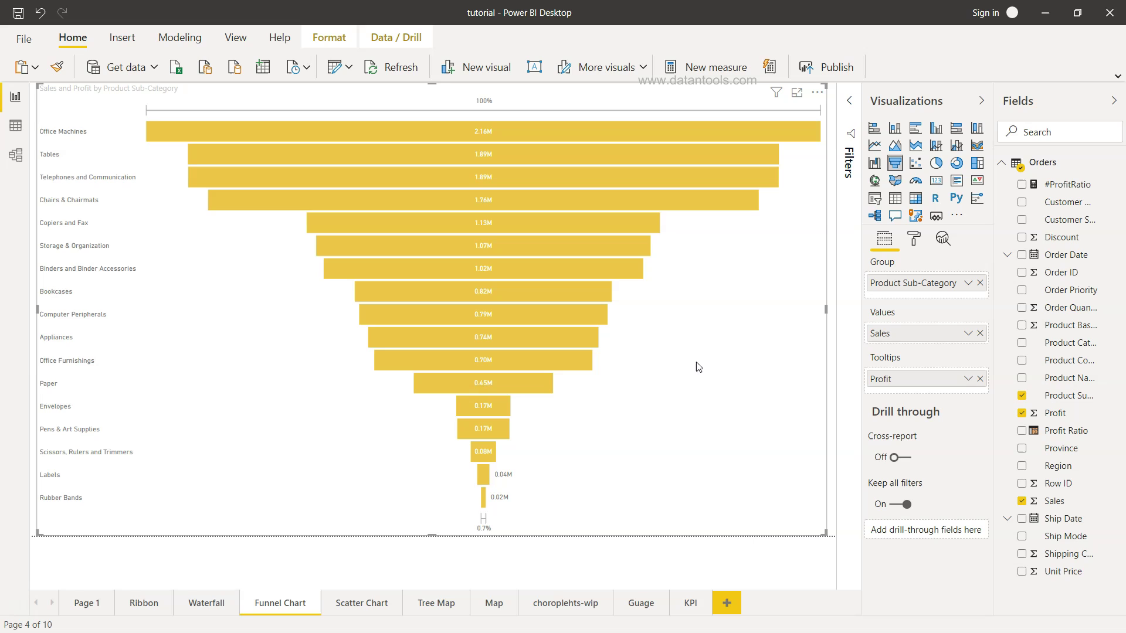